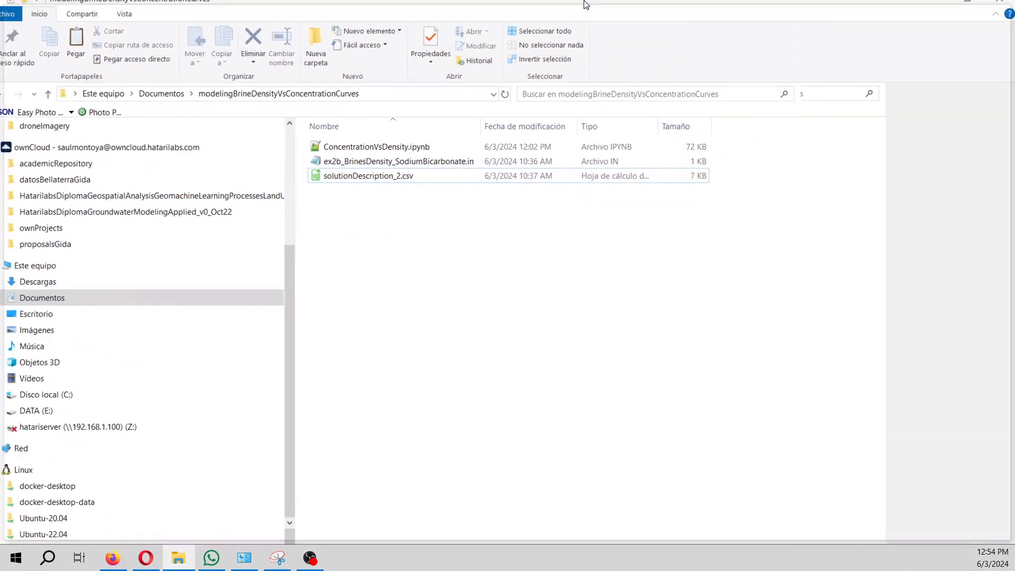
Maximize Explorer and open ex2b_BrinesDensity_SodiumBicarbonate.in with 'Editar con Notepad++'.
click(366, 186)
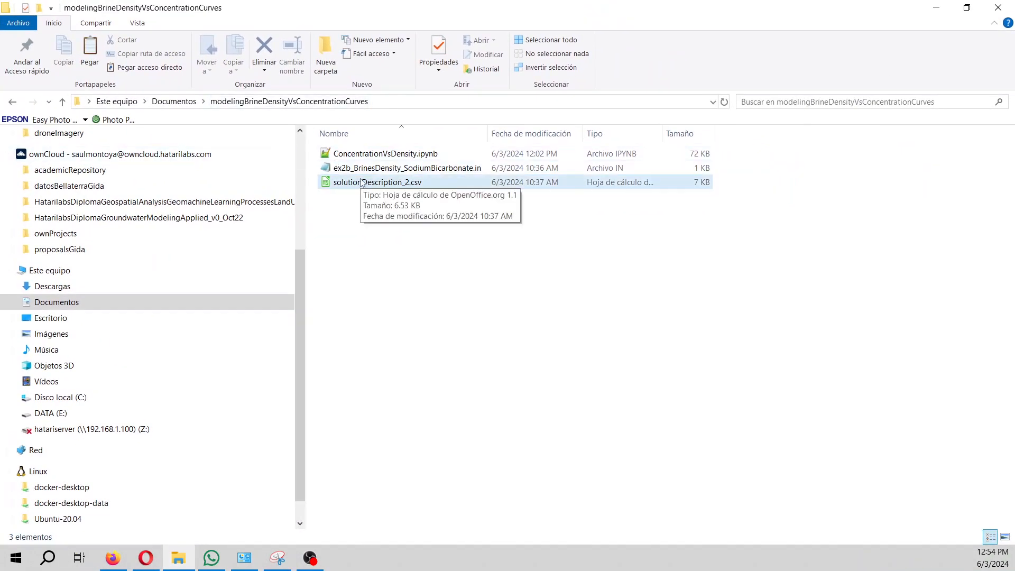
click(361, 169)
right_click(361, 168)
click(435, 226)
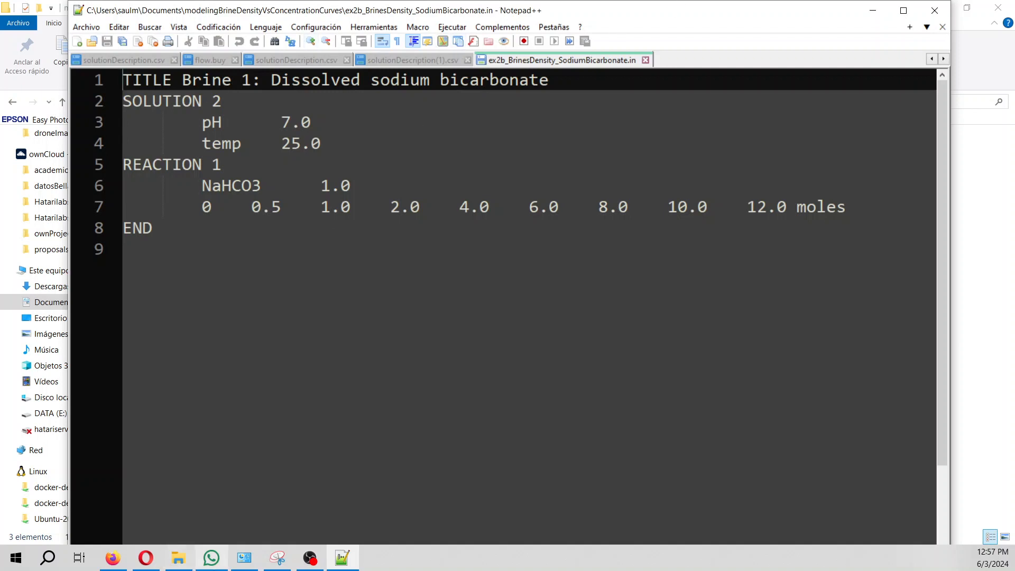
click(113, 558)
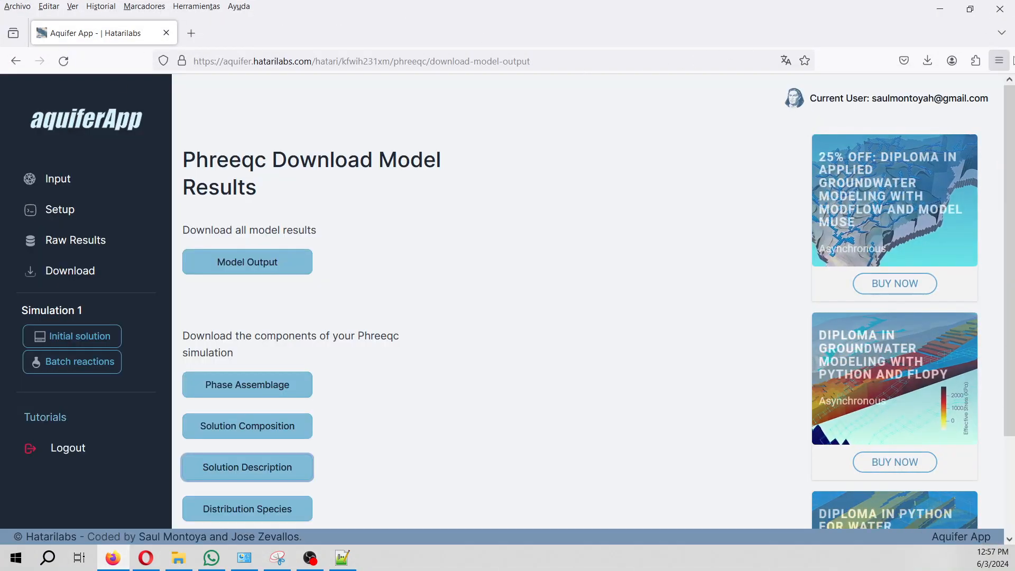
key(alt+Tab)
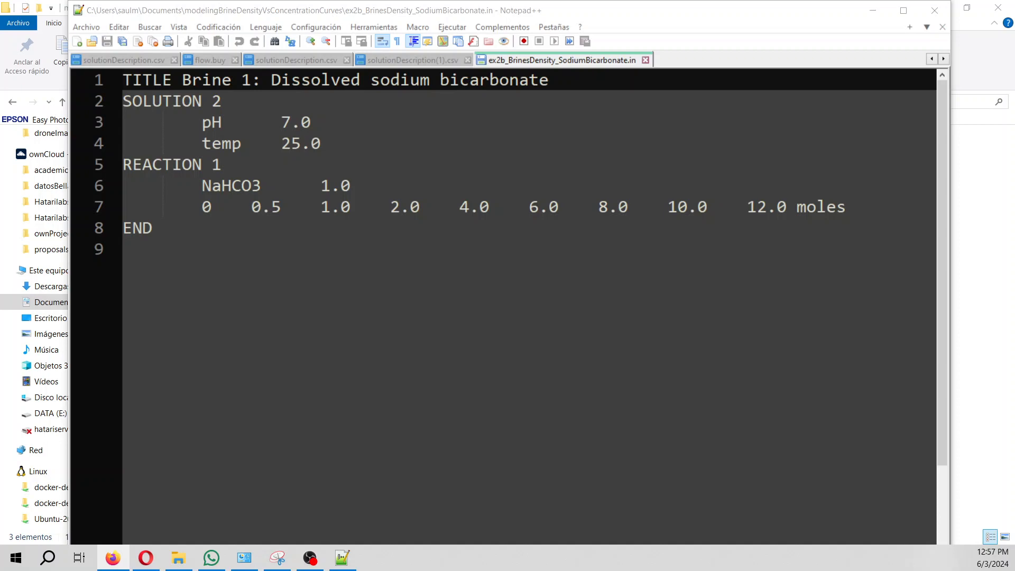
drag(1014, 6, 866, 1)
Sign in to aquiferApp via Hatarilabs with the account email and password, declining password saving.
click(813, 106)
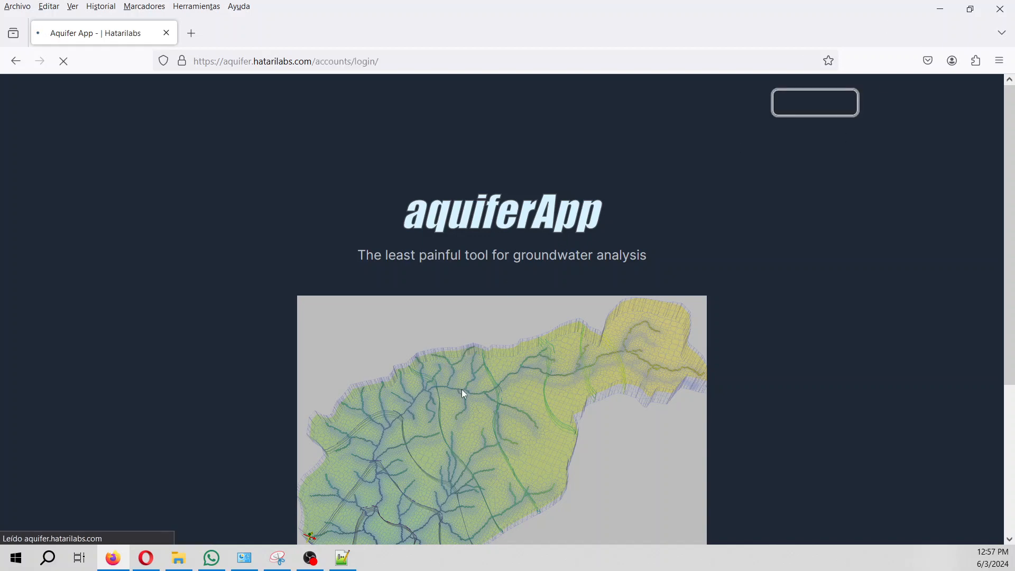
click(521, 401)
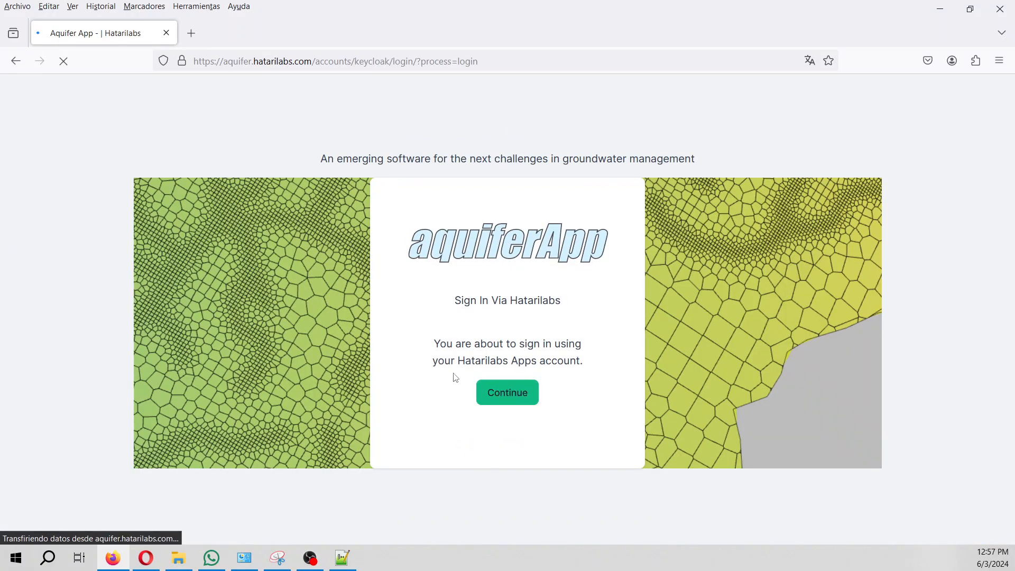
click(504, 392)
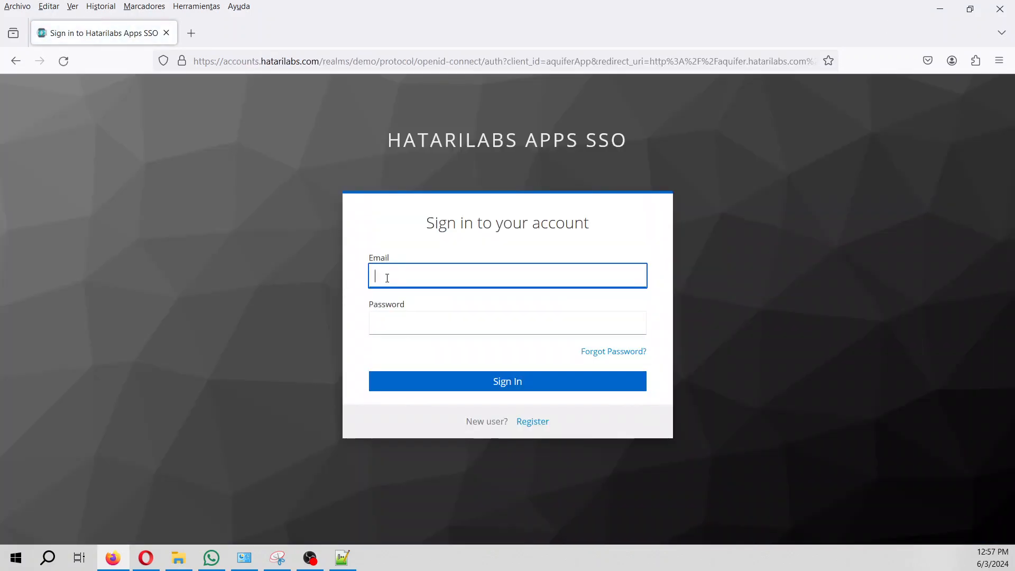
key(Tab)
text(••••••••)
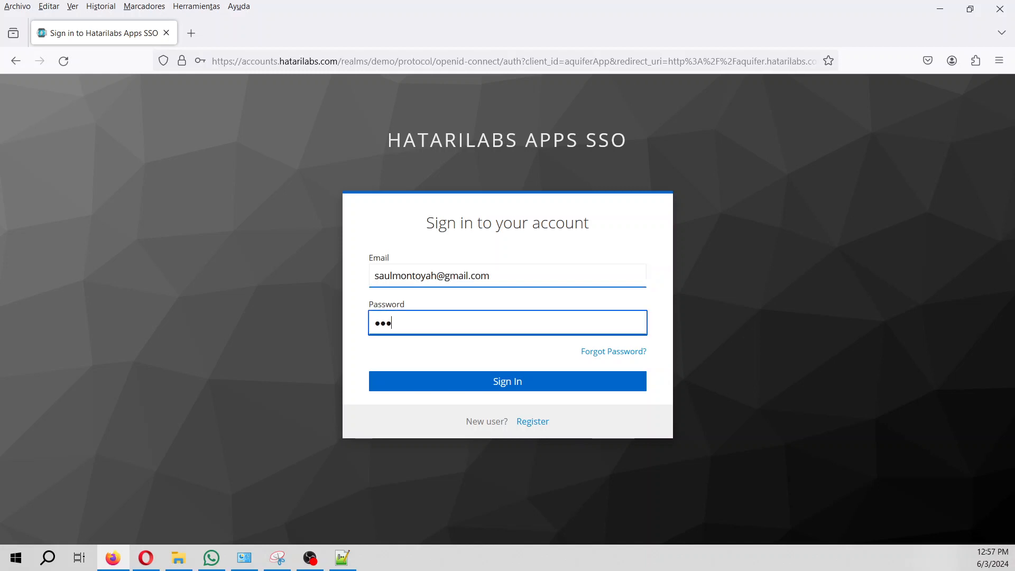
text(••)
key(Return)
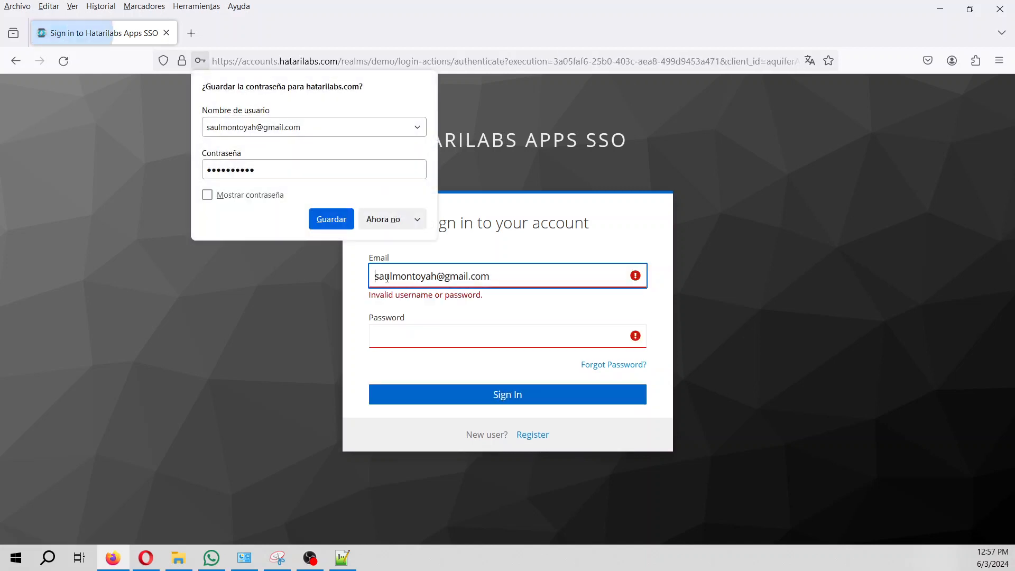
click(397, 221)
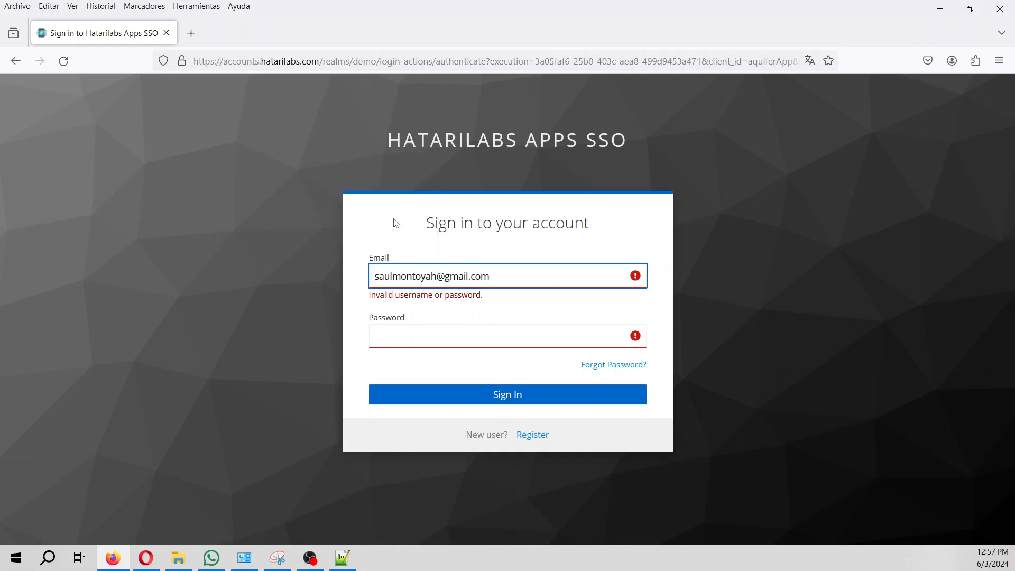
Re-enter the password to complete sign-in, then delete the leftover project 'a'.
click(394, 334)
text(**********)
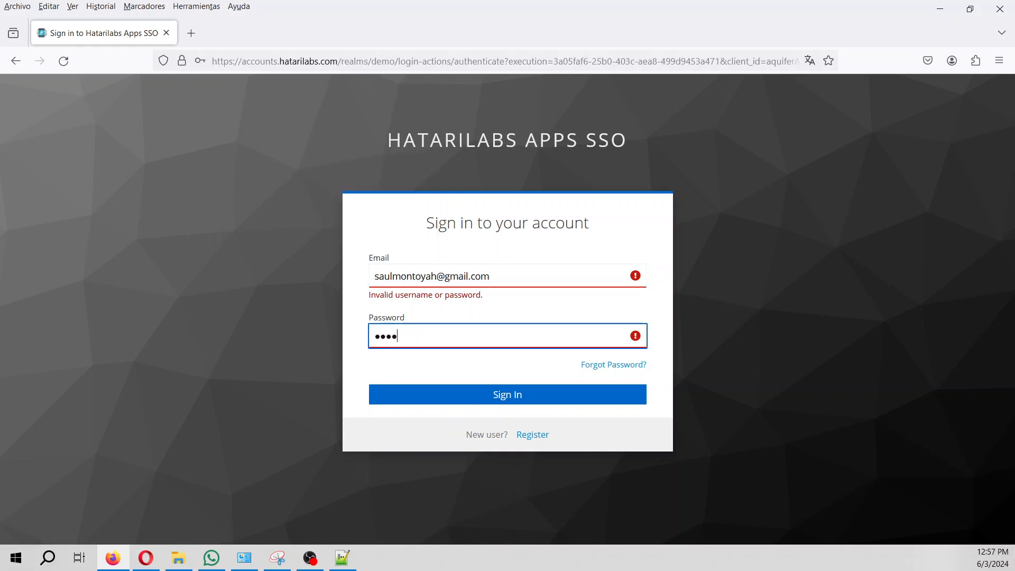
key(Return)
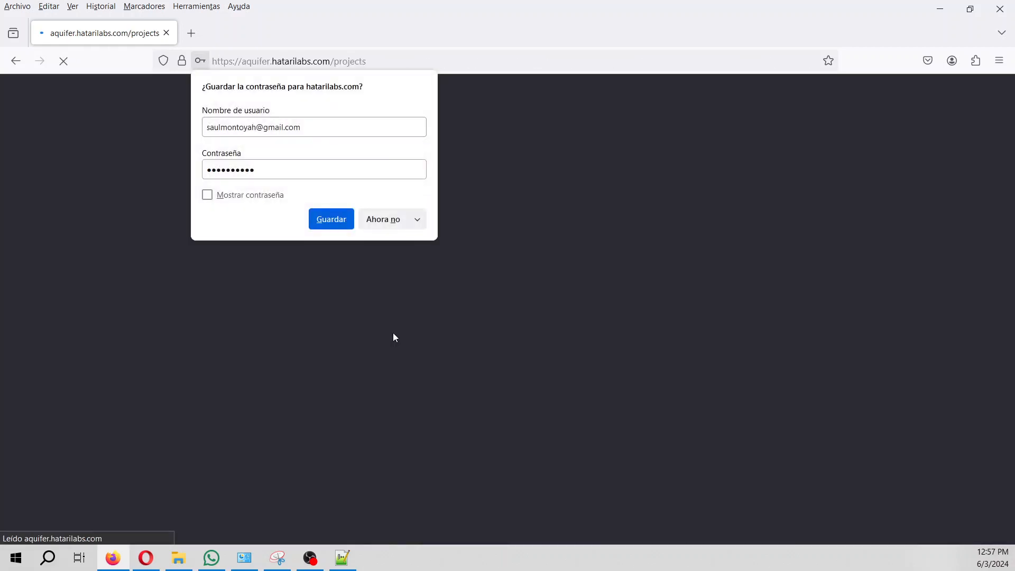
click(374, 218)
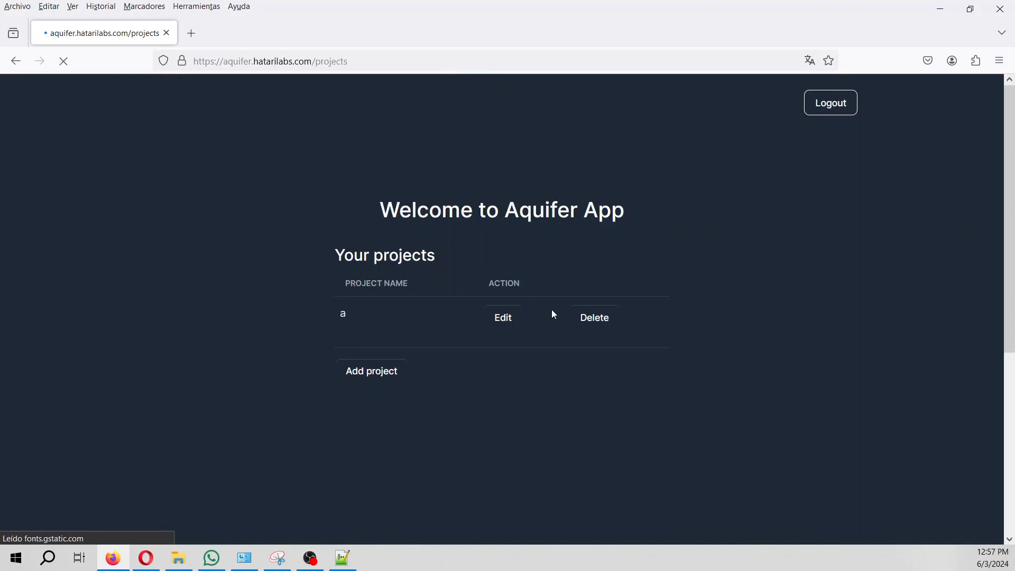
click(594, 320)
Create a new project with model name 'brine' and description 'bri'.
click(371, 364)
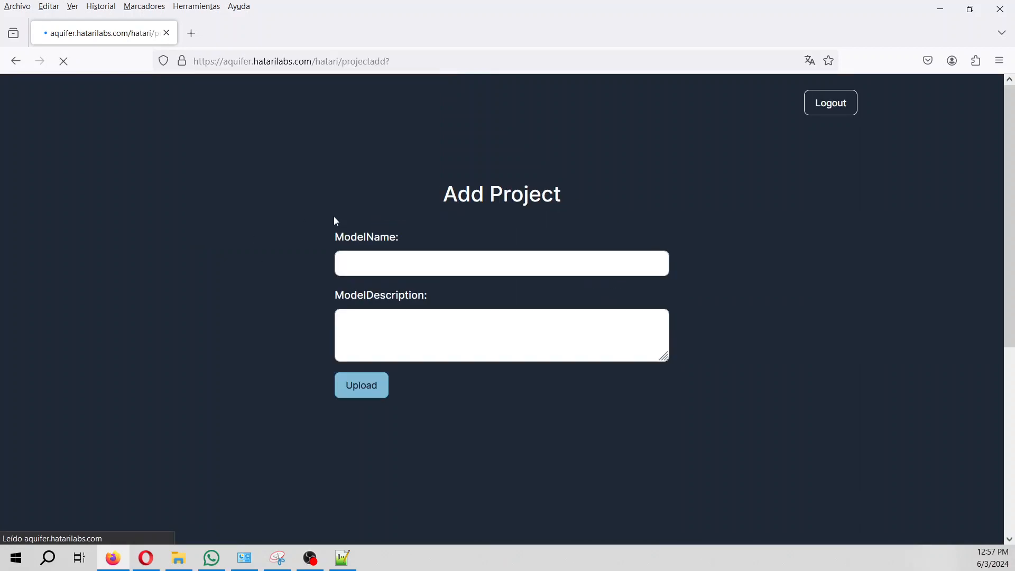
click(351, 267)
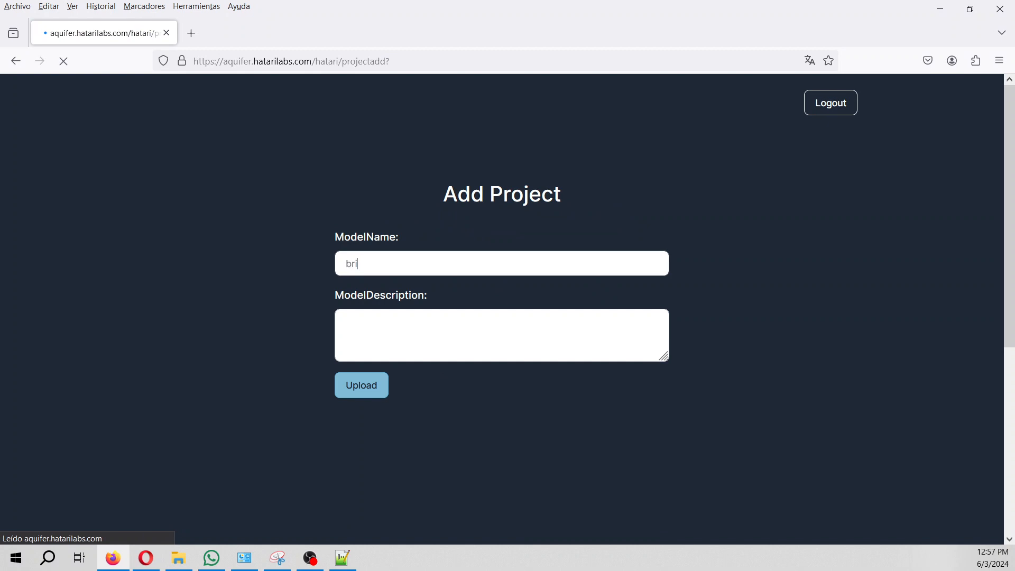
text(brine)
key(Tab)
text(bri)
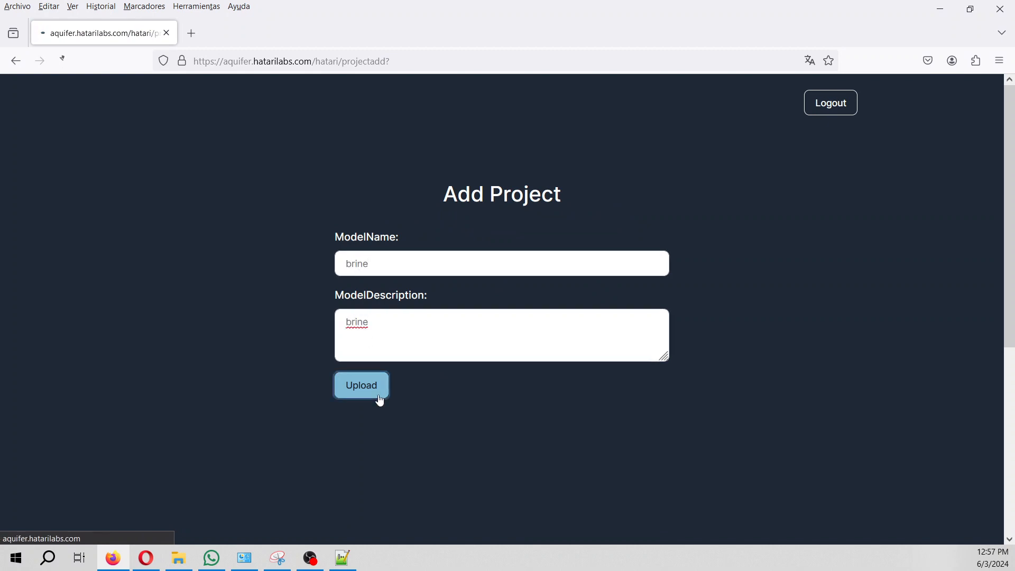
click(503, 320)
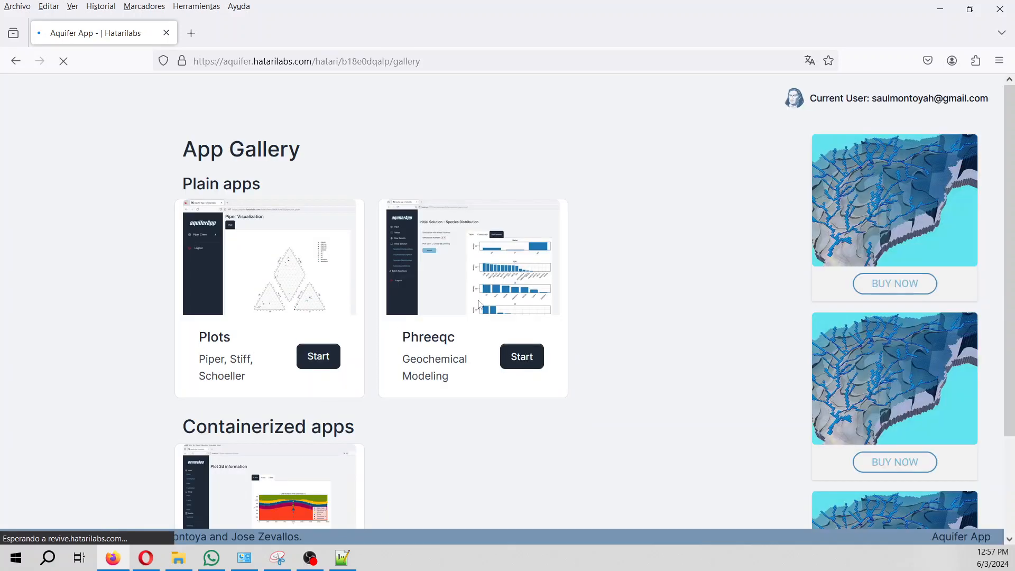
Start Phreeqc and upload ex2b_BrinesDensity_SodiumBicarbonate.in from the modelingBrineDensityVsConcentrationCurves folder.
click(523, 358)
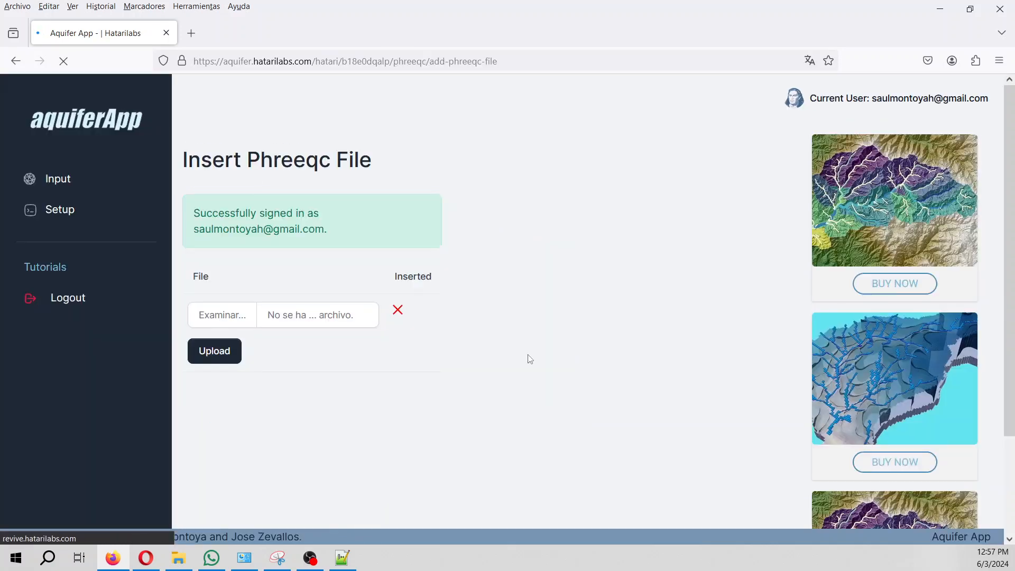
click(230, 316)
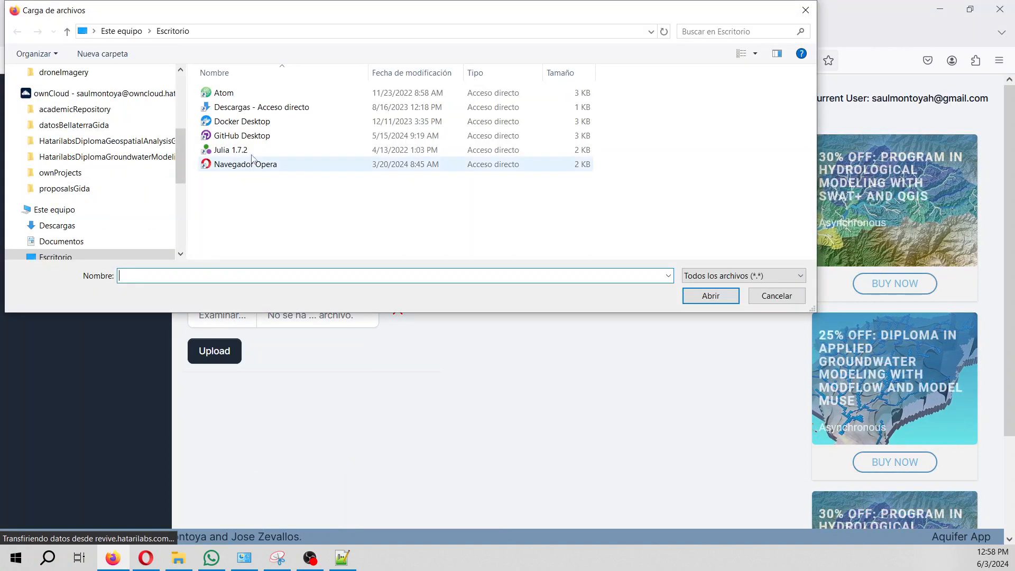
click(61, 241)
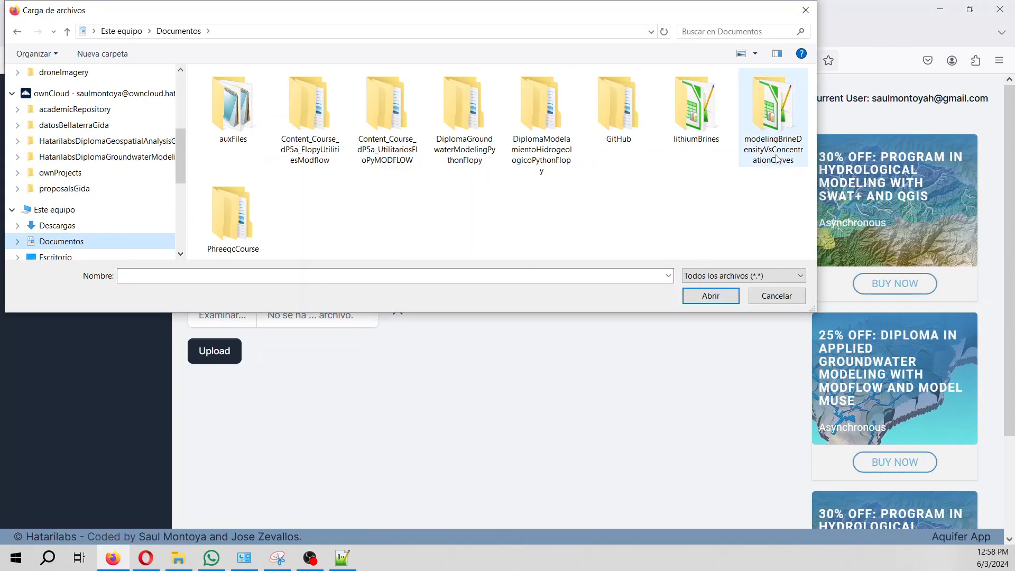
double_click(774, 116)
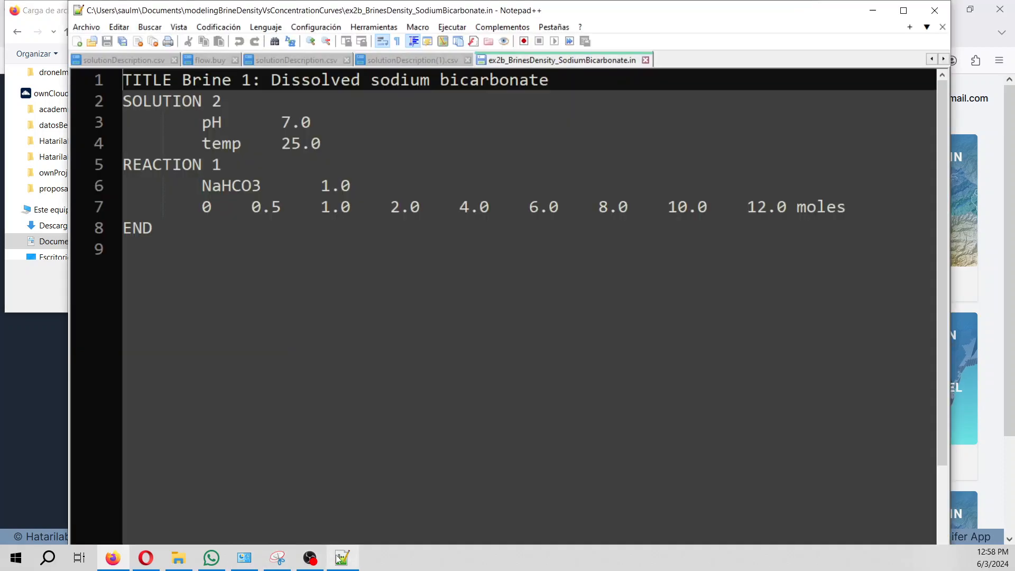
click(343, 558)
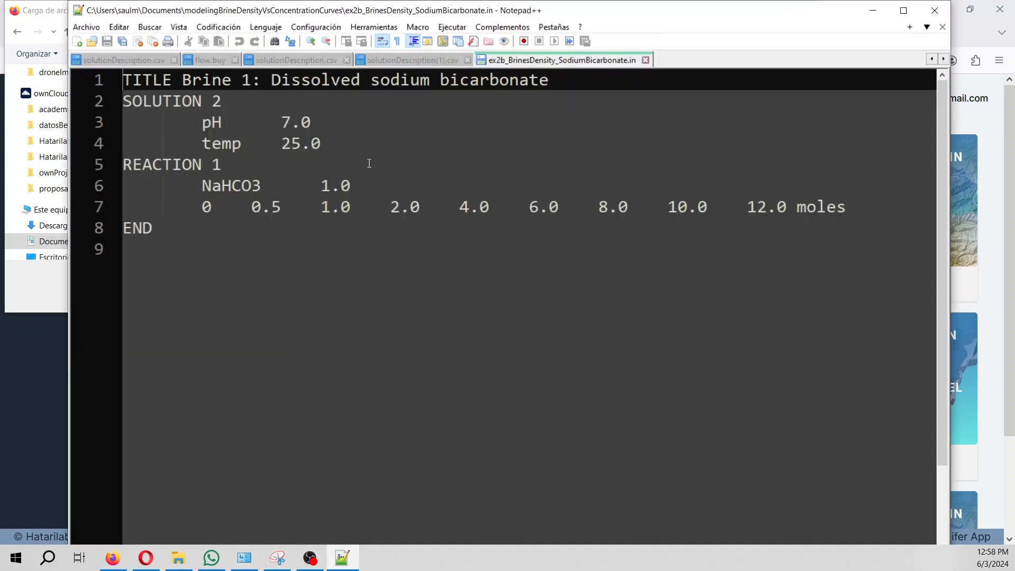
click(873, 10)
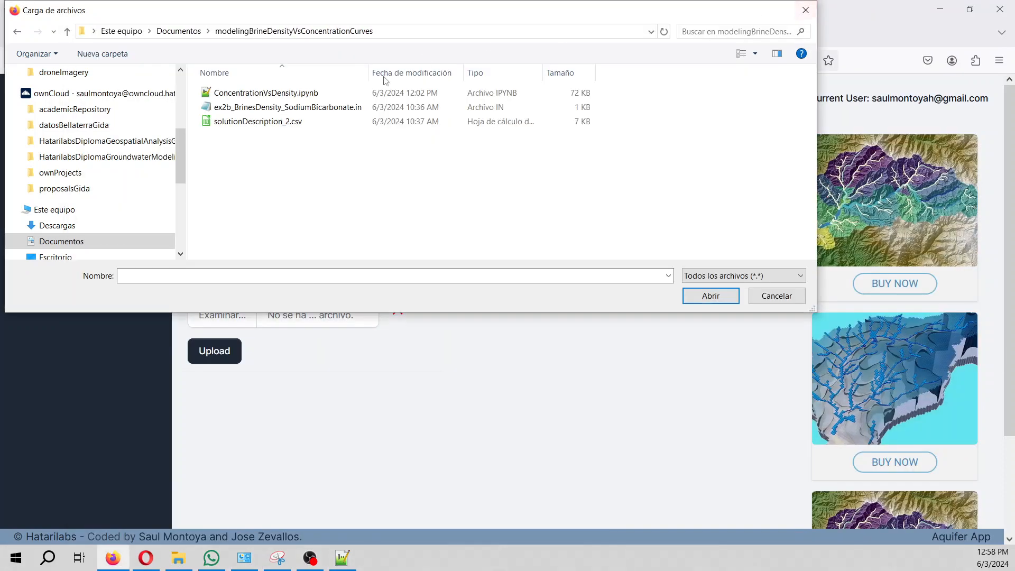
double_click(291, 113)
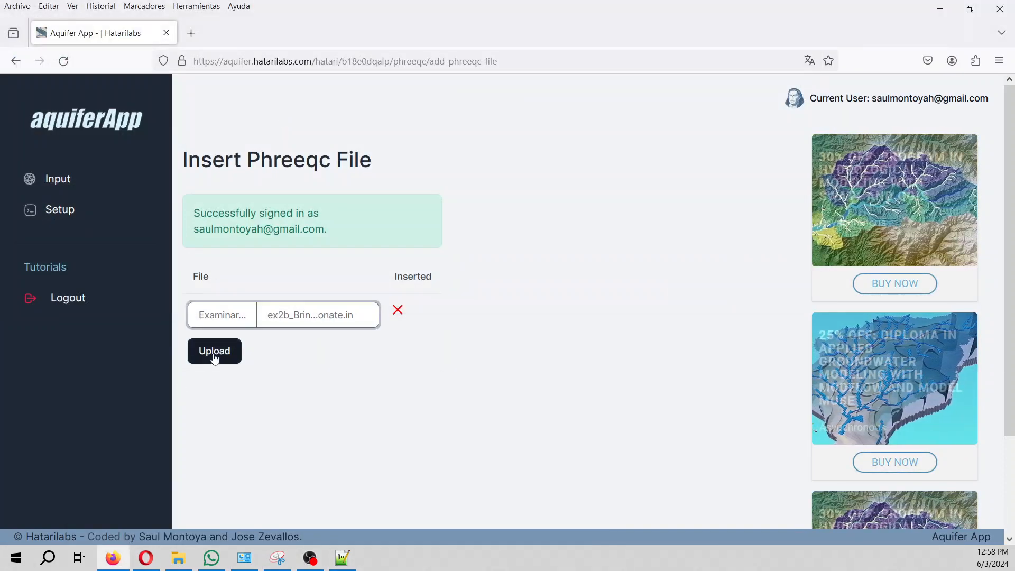
click(214, 353)
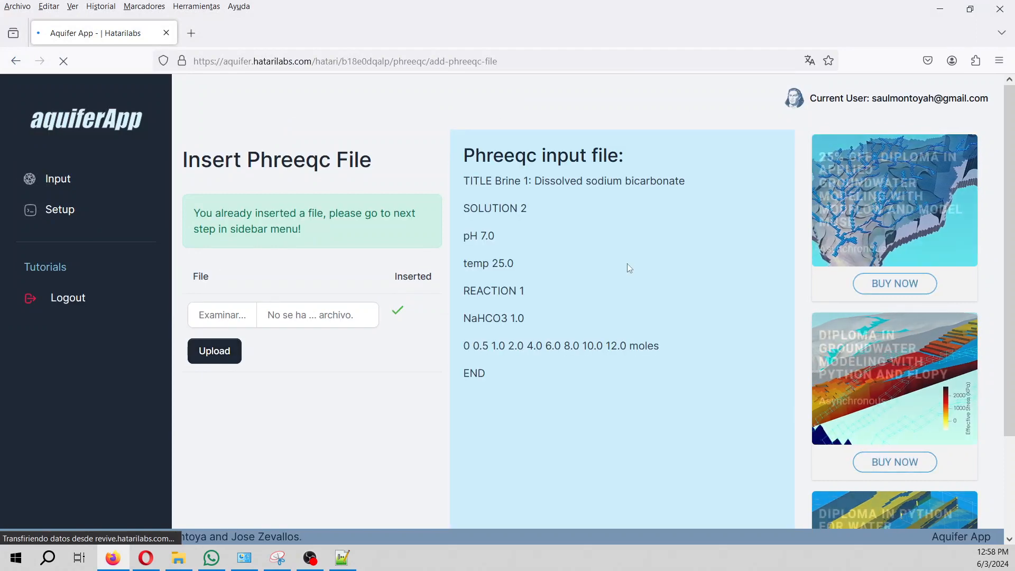
scroll(620, 364, down, 2)
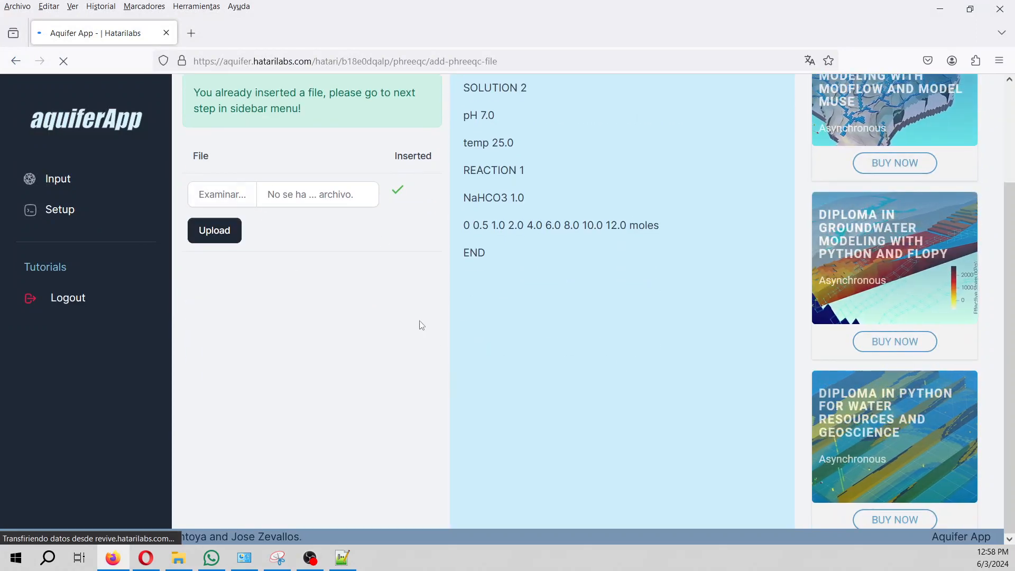
Run the PHREEQC model with the phreeqc.dat database, confirm it finished, and compile the results.
click(72, 215)
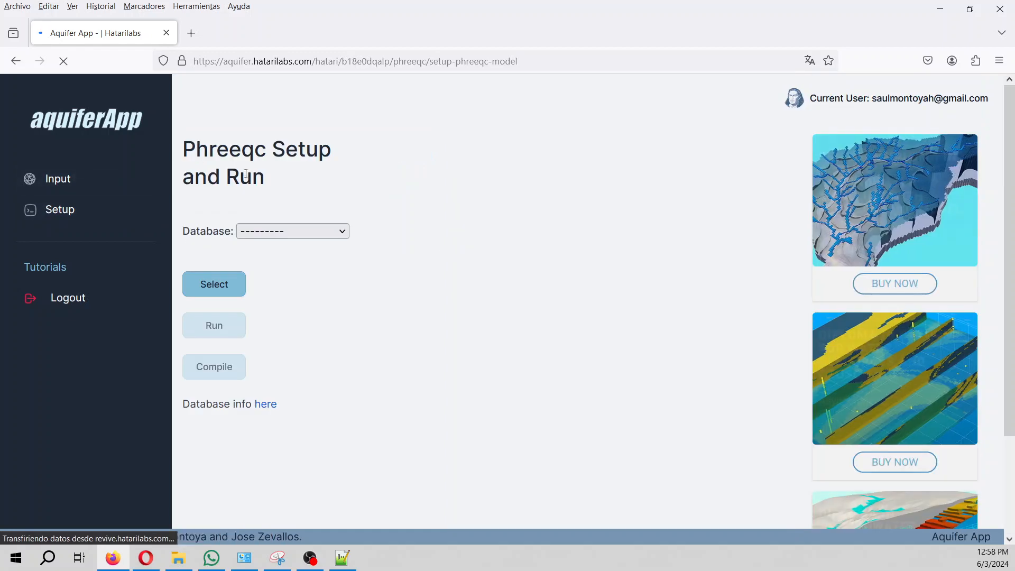
click(282, 233)
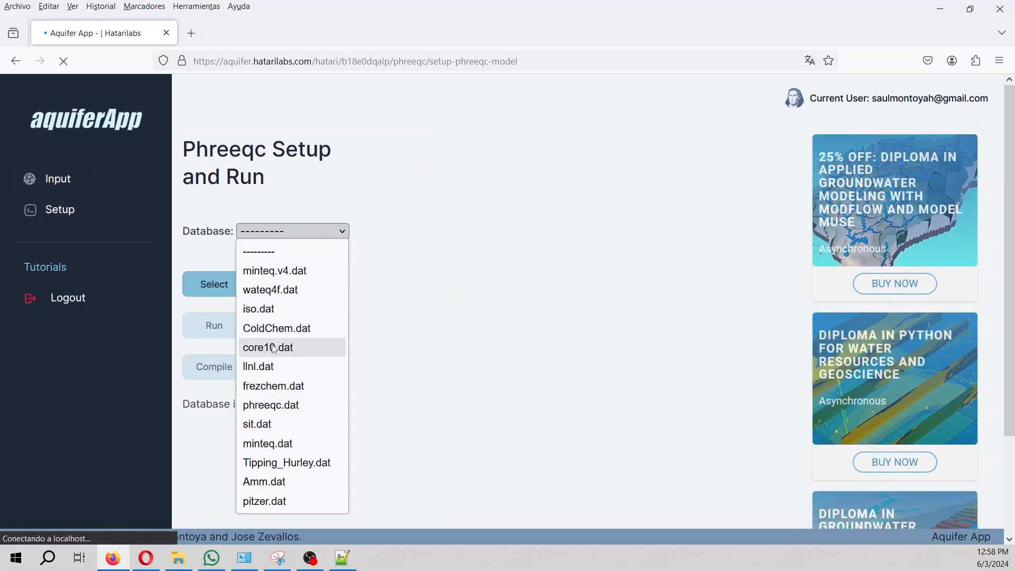
click(275, 414)
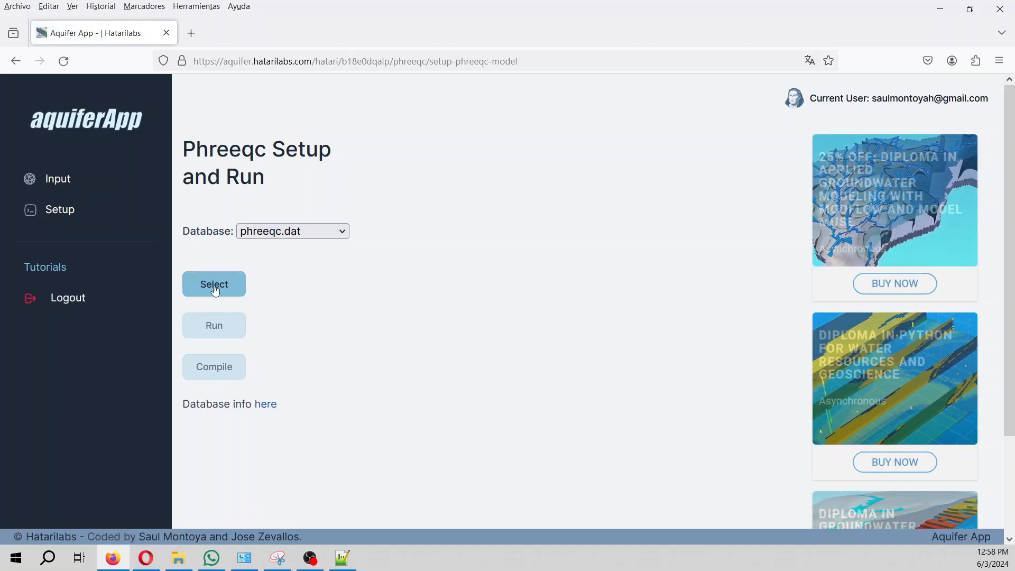
click(212, 287)
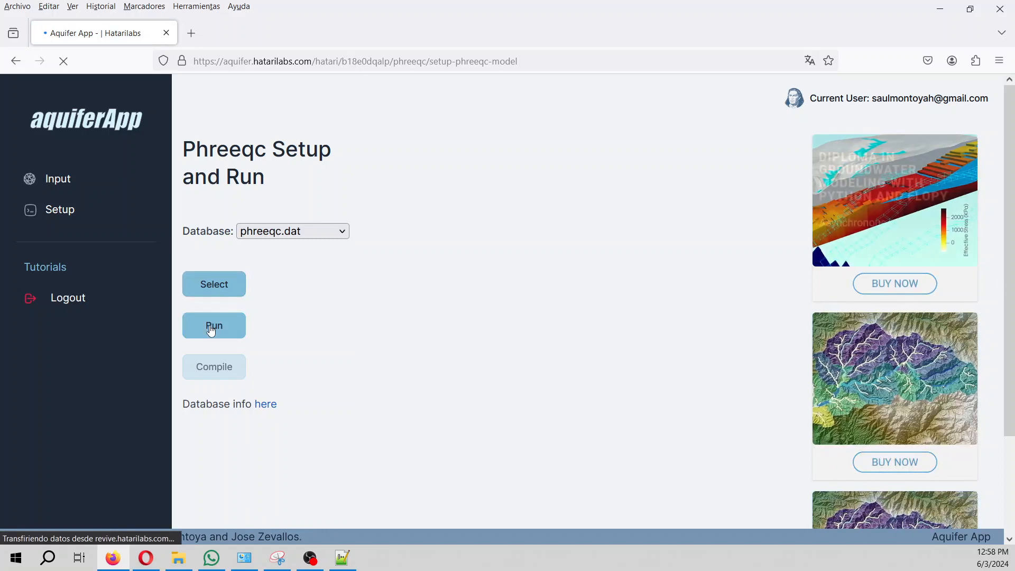
click(212, 327)
scroll(580, 320, down, 2)
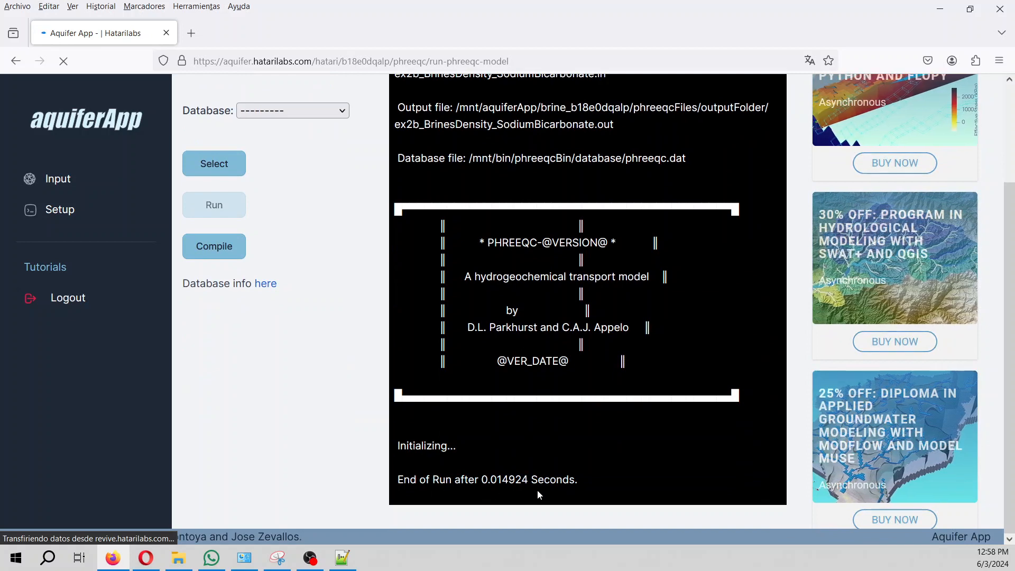
scroll(538, 490, up, 1)
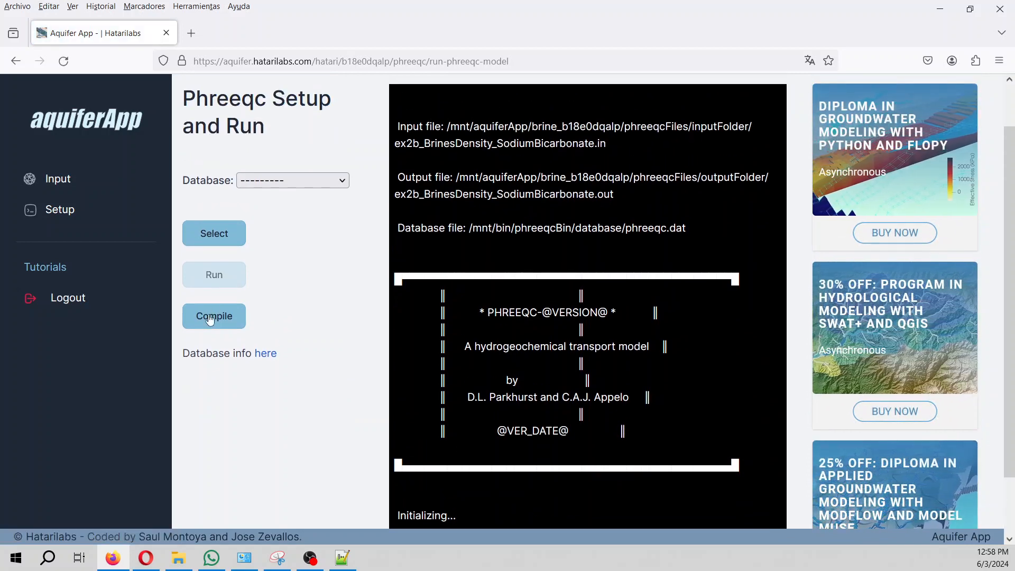
click(210, 320)
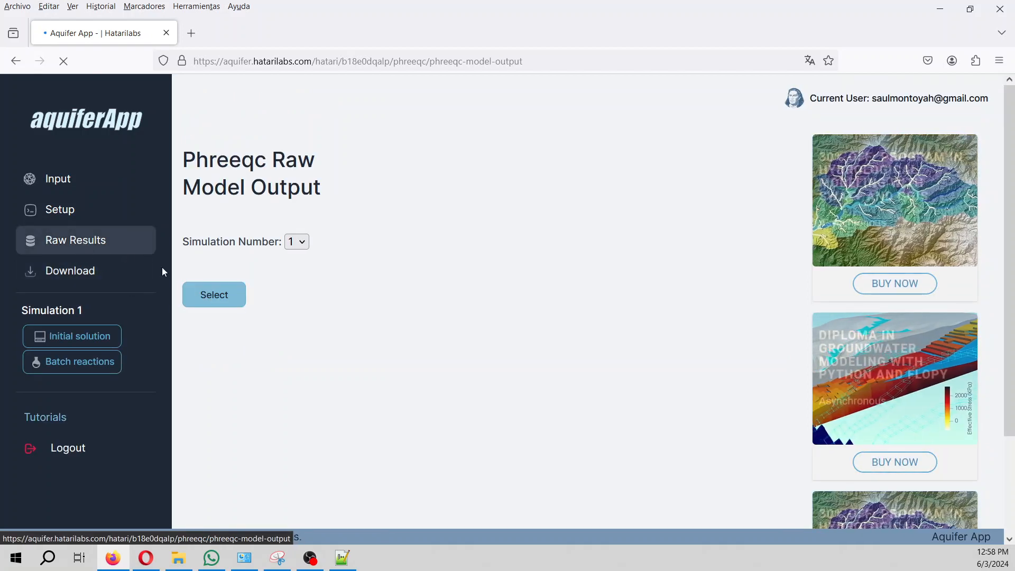
Show simulation 1's raw output and highlight the moles added in the first reaction step.
click(204, 296)
scroll(517, 240, down, 5)
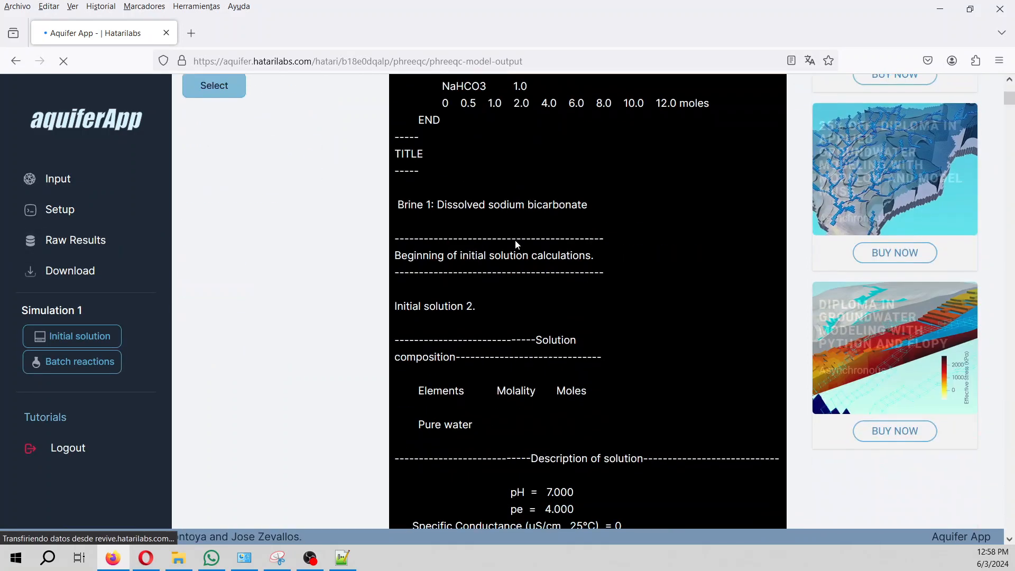
scroll(517, 244, down, 4)
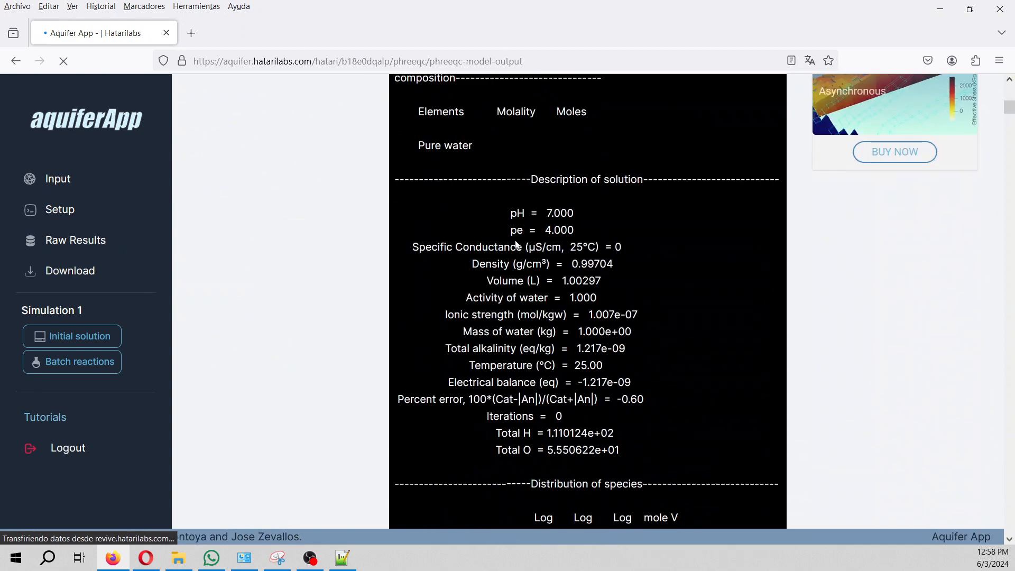
scroll(516, 245, up, 4)
scroll(516, 244, down, 6)
scroll(517, 245, up, 6)
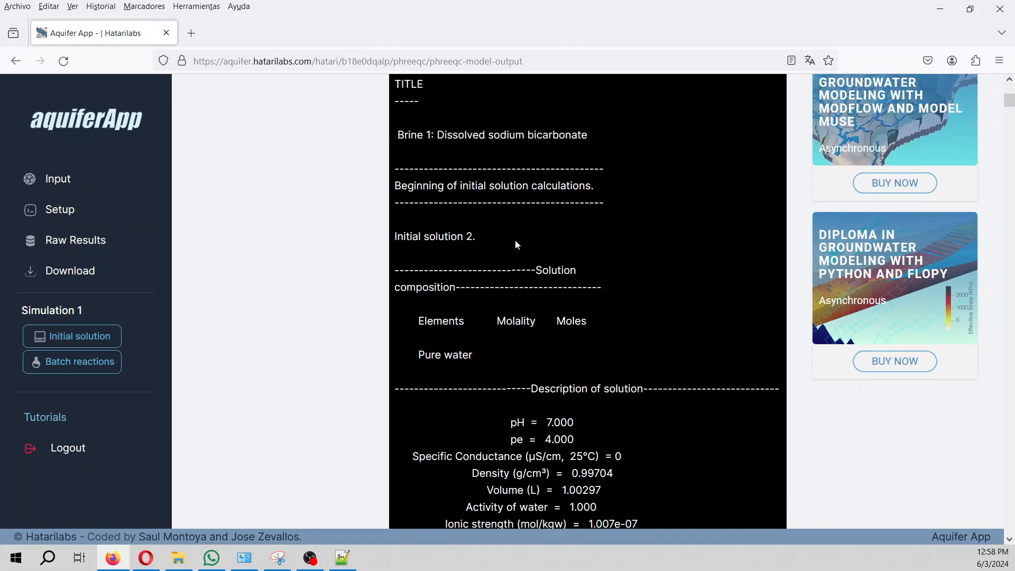
scroll(517, 244, up, 4)
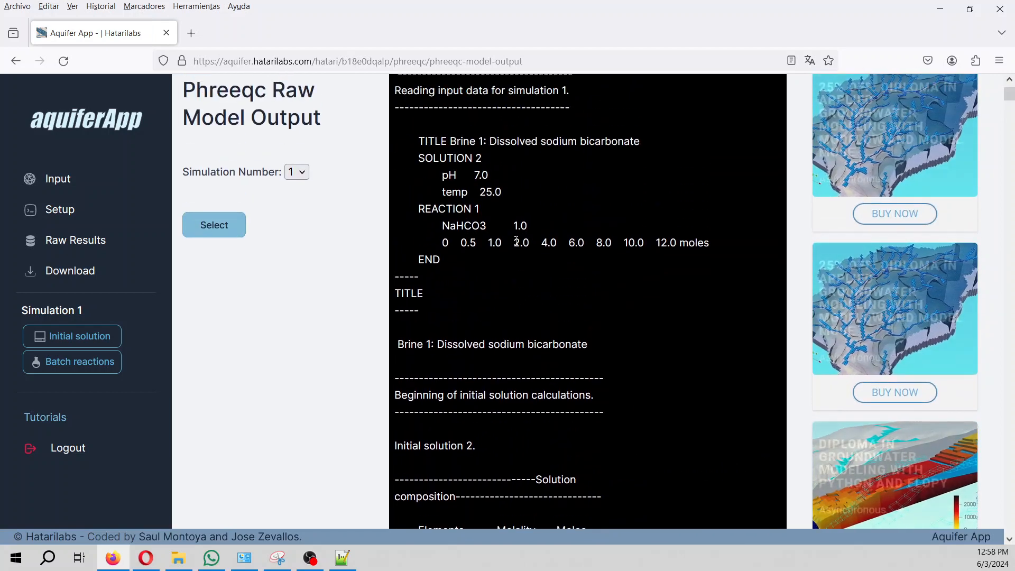
scroll(517, 244, down, 4)
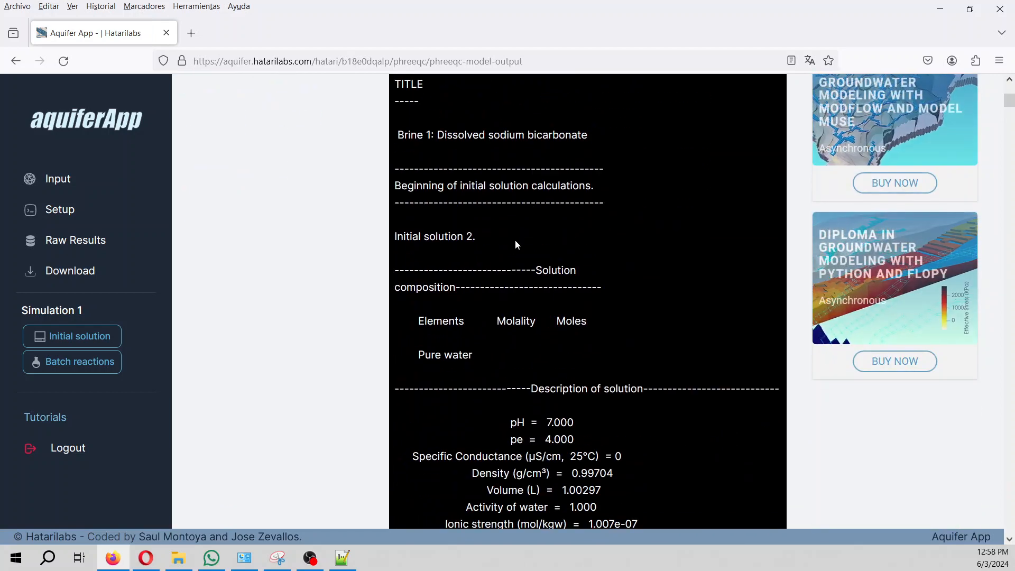
scroll(517, 244, down, 2)
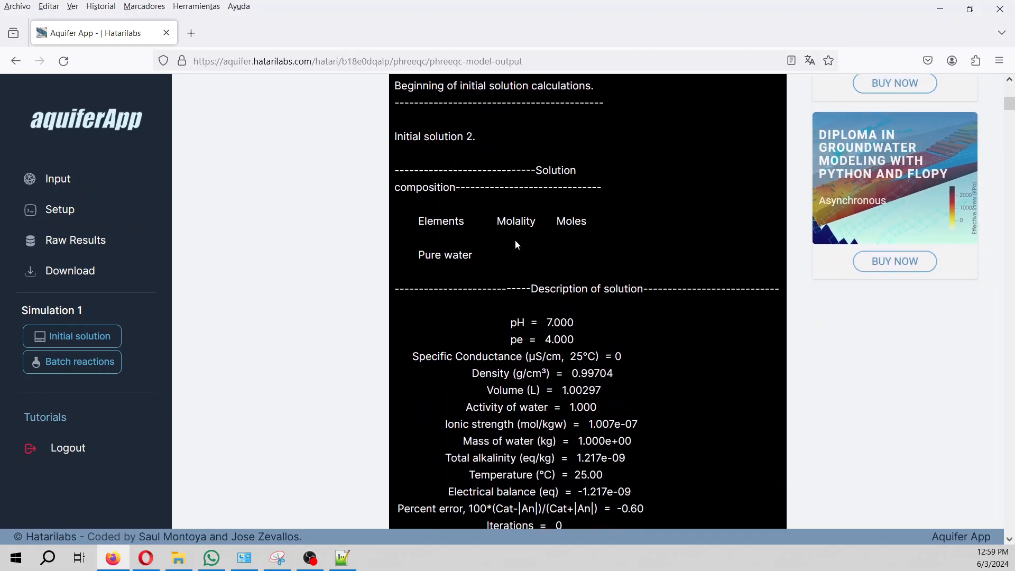
scroll(517, 244, down, 3)
scroll(517, 245, down, 8)
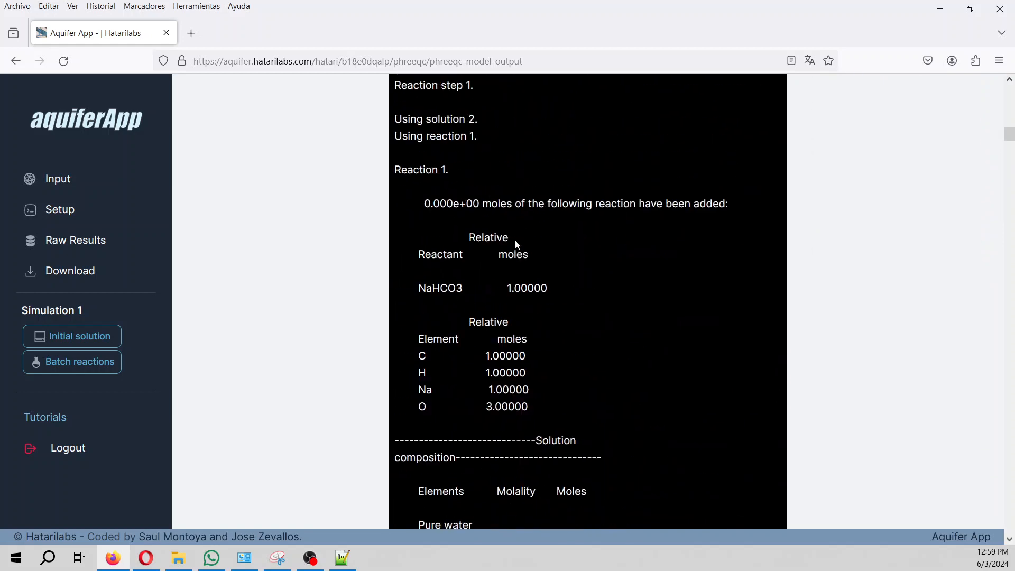
scroll(517, 244, down, 1)
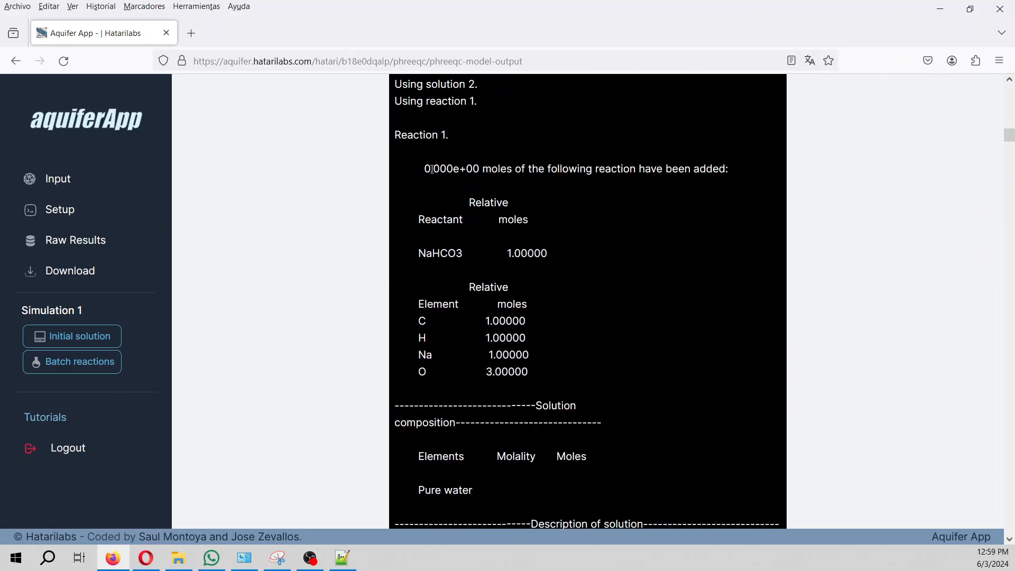
drag(422, 174, 506, 175)
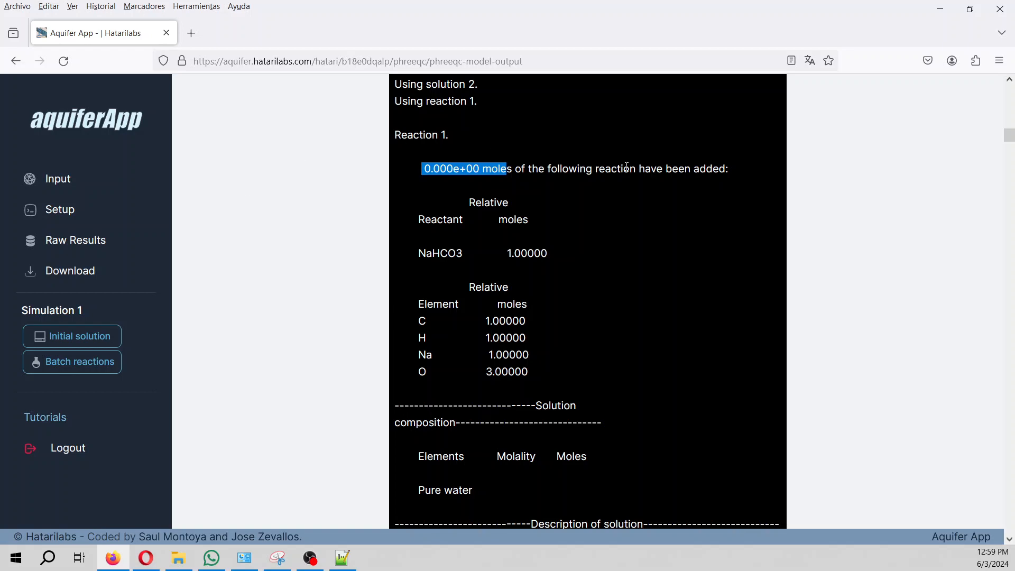
Highlight the NaHCO3 reactant line and bring the sodium bicarbonate input file up for comparison.
scroll(627, 167, down, 20)
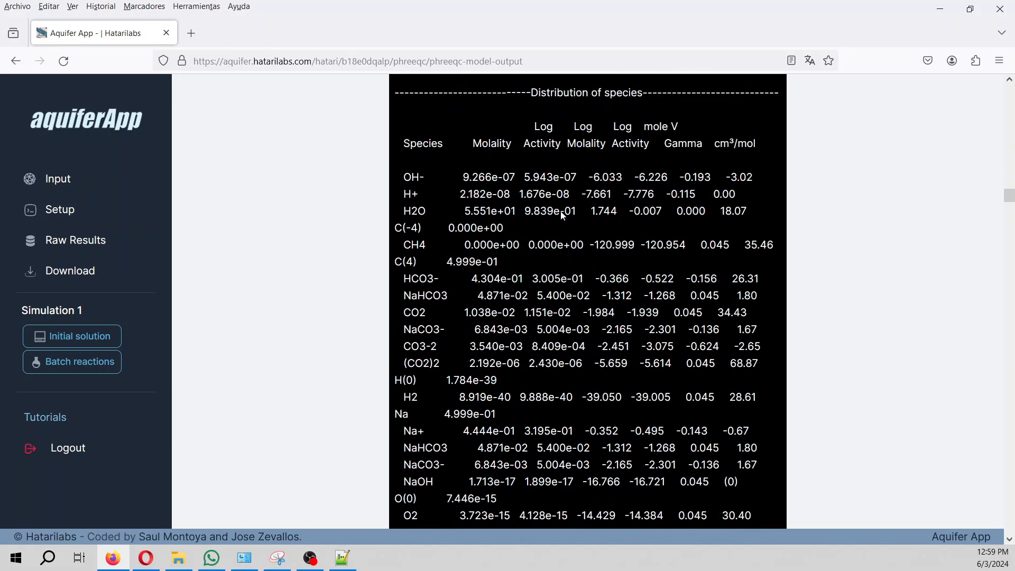
scroll(562, 214, down, 15)
scroll(562, 215, up, 3)
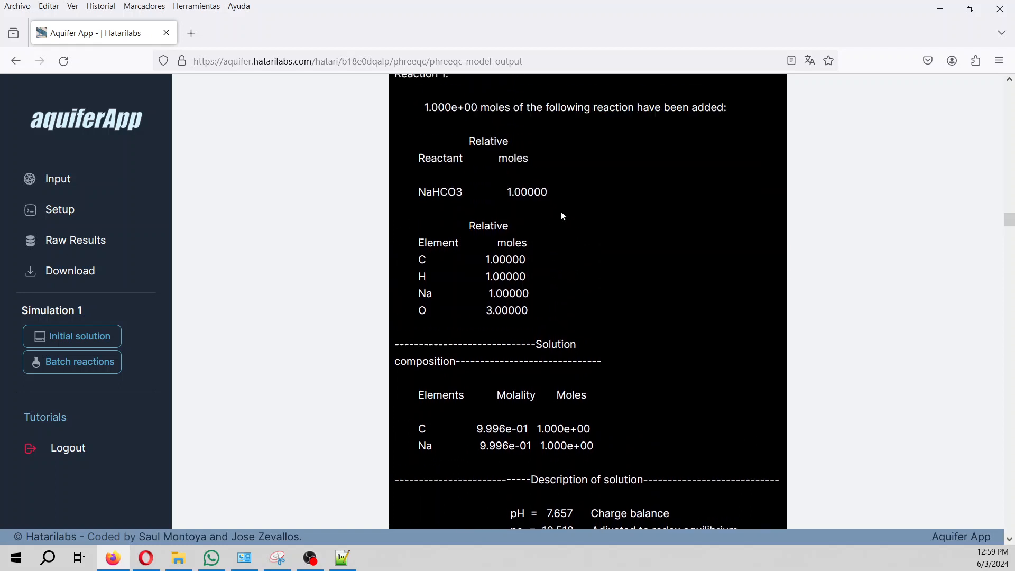
scroll(562, 215, up, 2)
scroll(562, 216, up, 2)
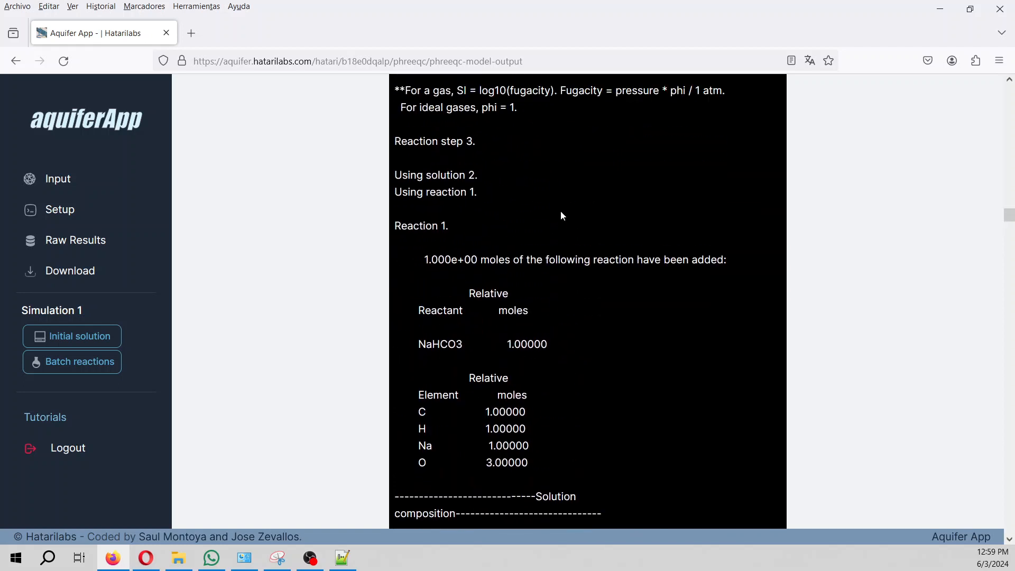
scroll(562, 213, up, 20)
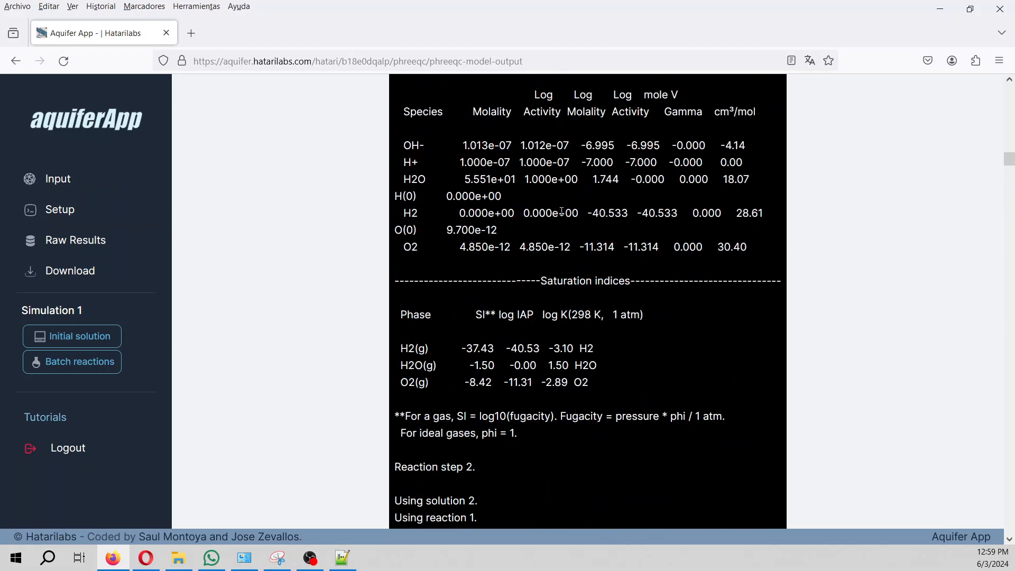
scroll(562, 213, down, 8)
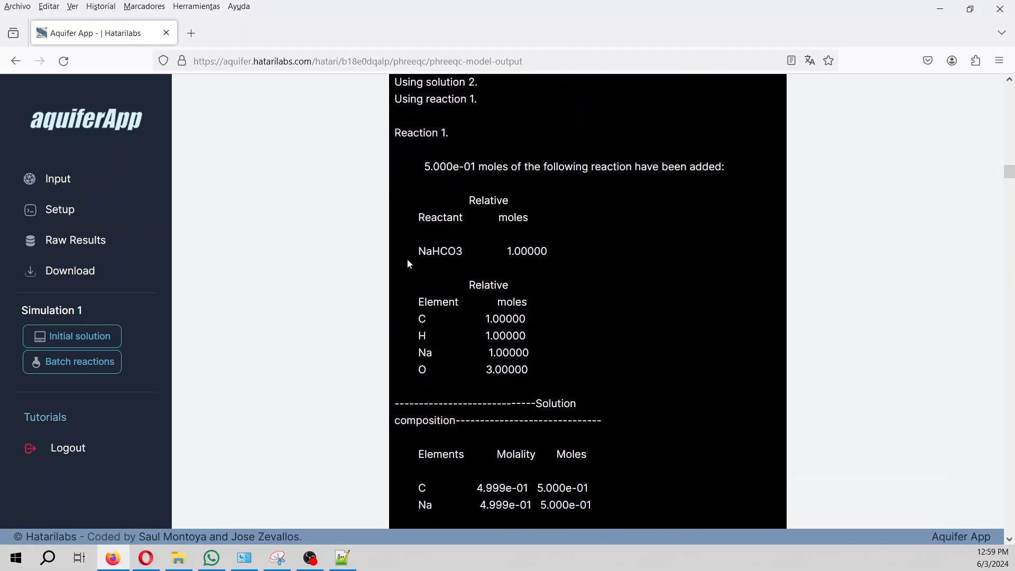
drag(424, 253, 554, 253)
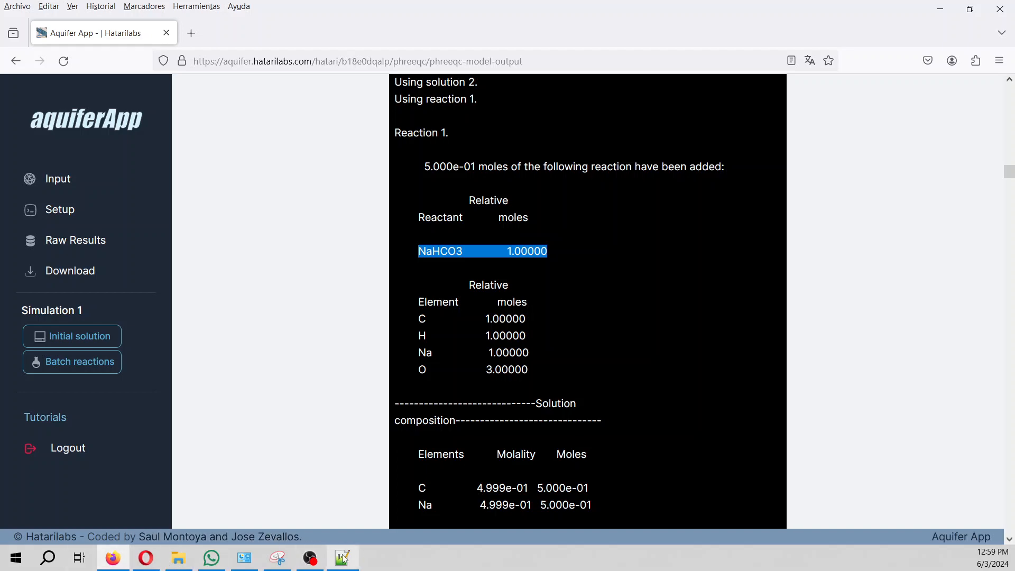
mouse_move(343, 558)
click(325, 500)
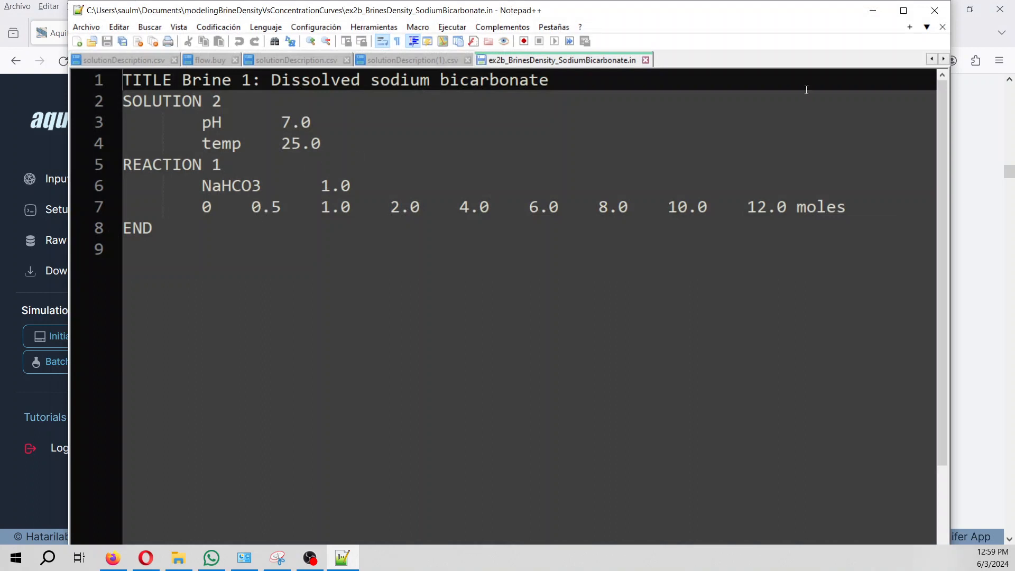
Set Notepad++ aside and return to the raw output showing 5.000e-01 moles NaHCO3 in reaction 1.
click(873, 10)
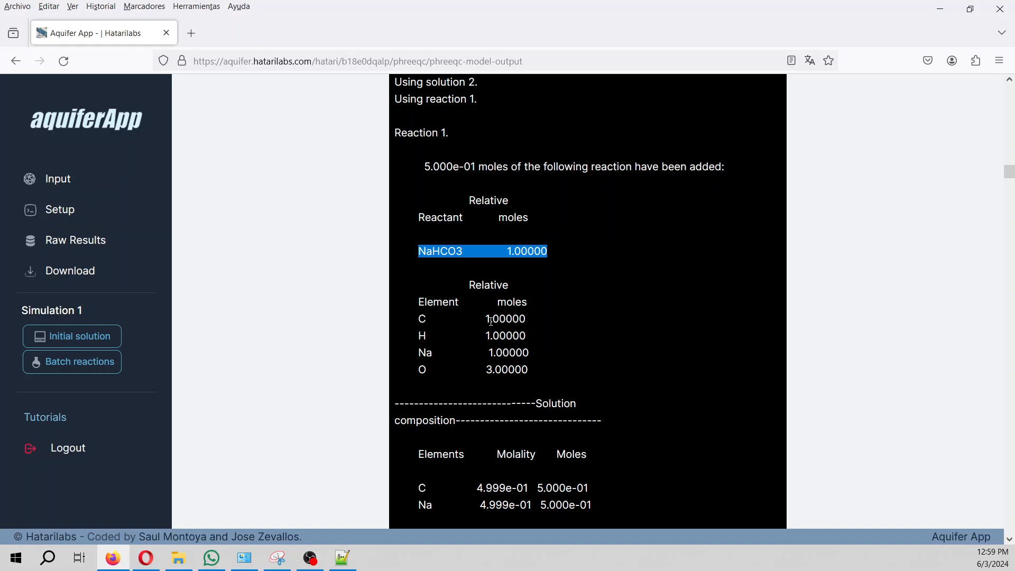
scroll(490, 321, down, 2)
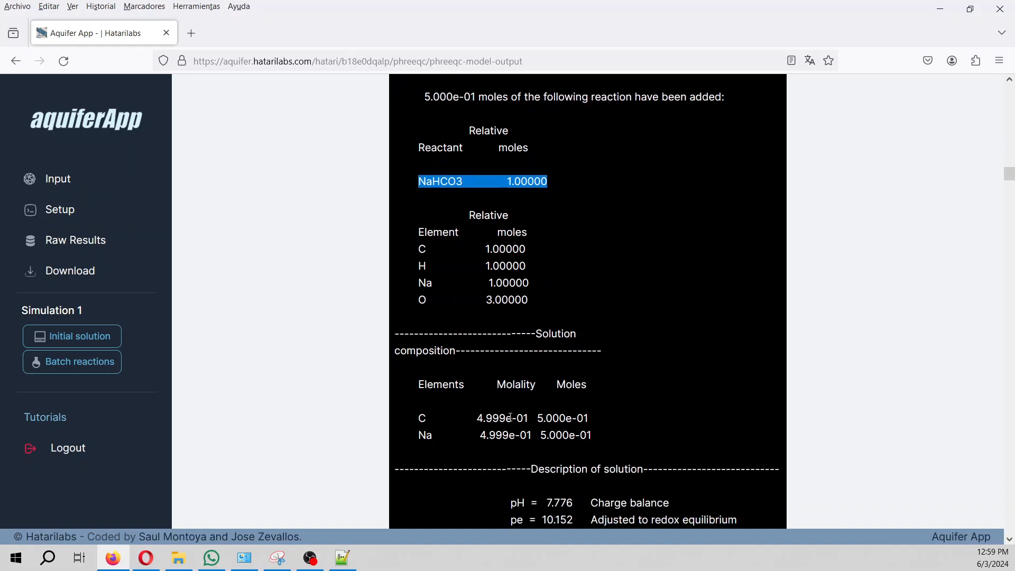
scroll(512, 414, up, 2)
scroll(512, 414, down, 2)
scroll(512, 414, up, 2)
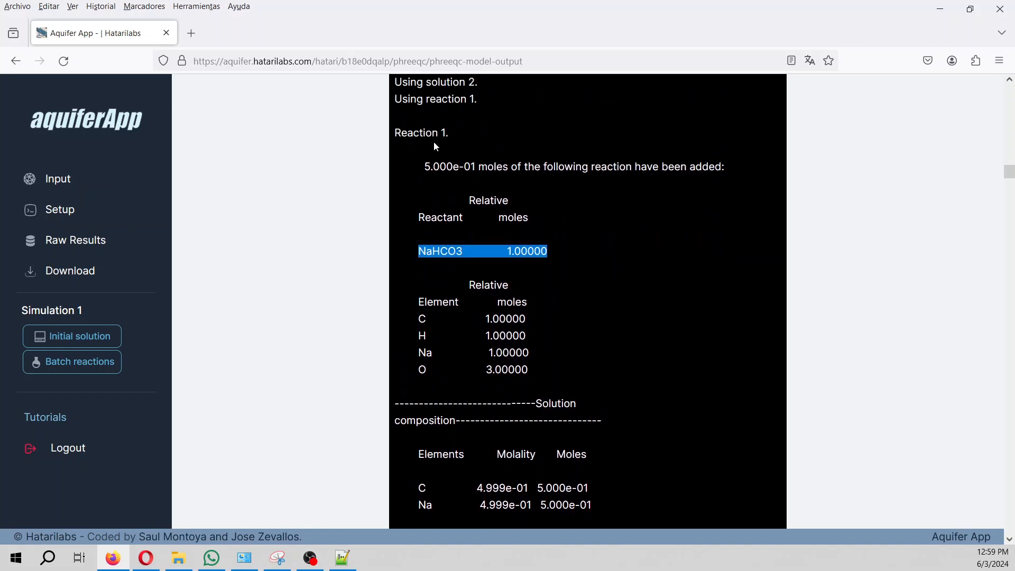
click(940, 9)
click(342, 558)
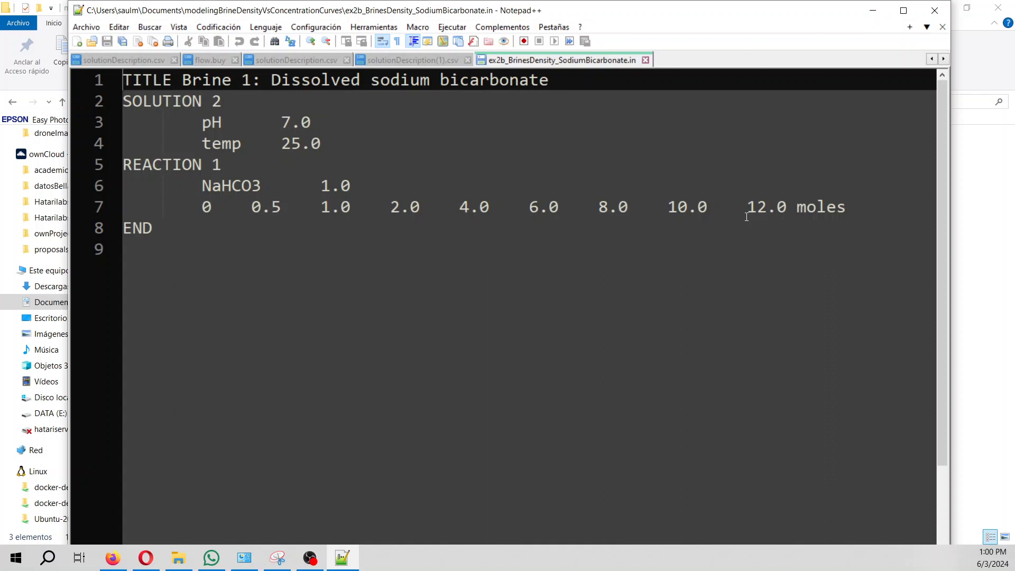
click(873, 10)
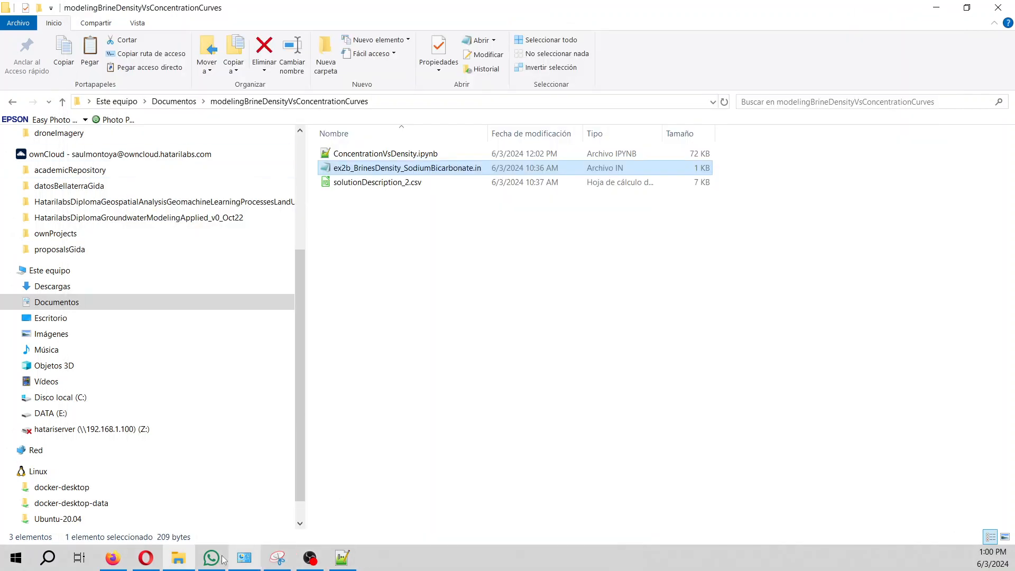
click(117, 560)
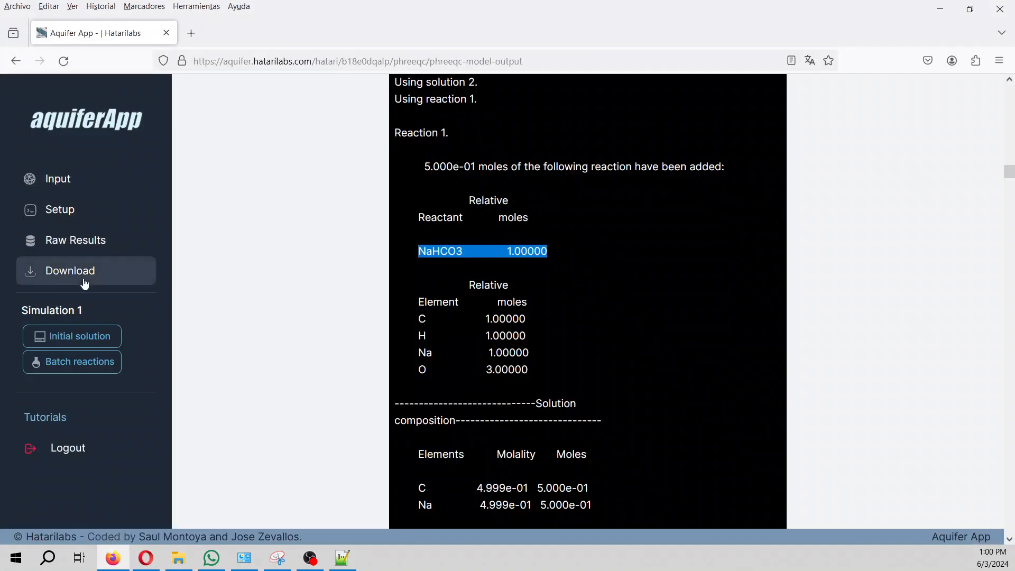
Load the batch 1 solution description and highlight its density and volume values.
click(81, 373)
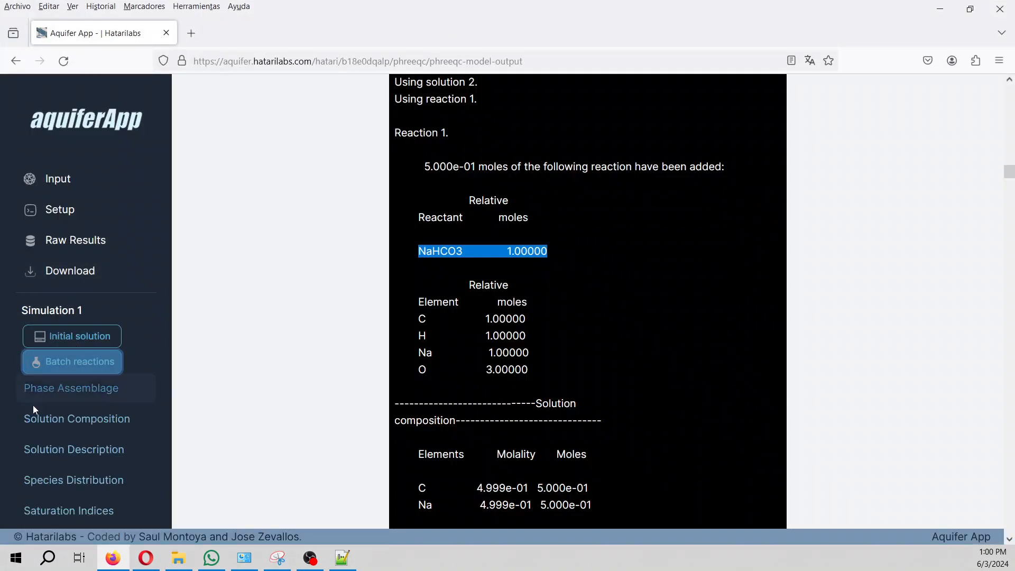
click(60, 450)
click(226, 327)
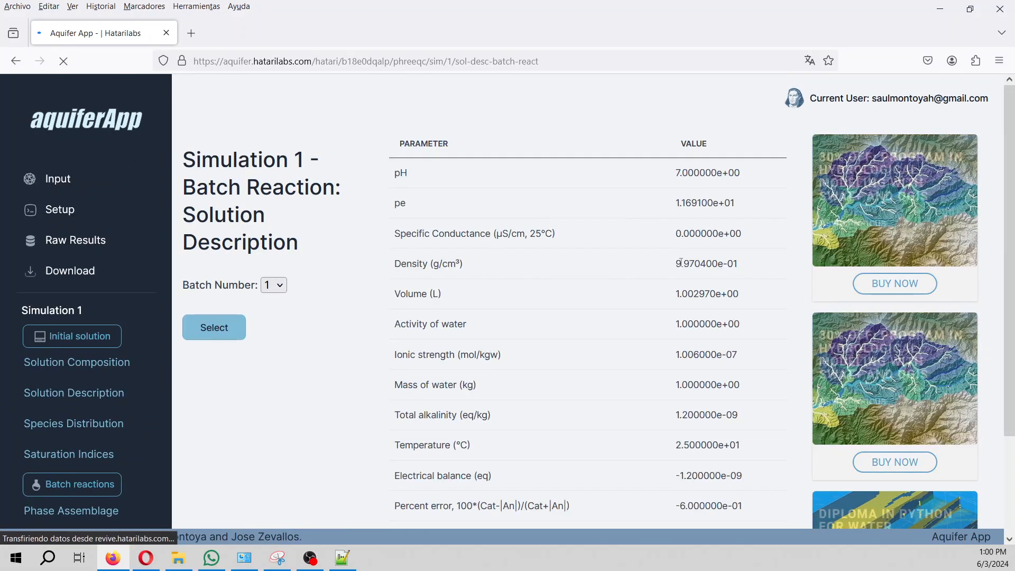
drag(678, 263, 700, 264)
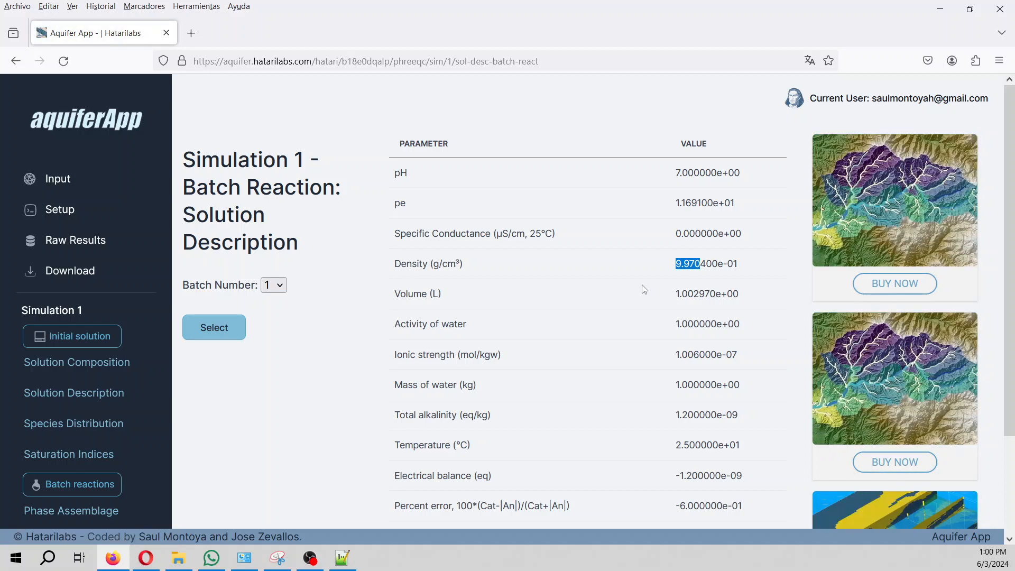
drag(682, 295, 749, 299)
Load the solution description for batch 9, then open the Solution Composition page.
click(279, 286)
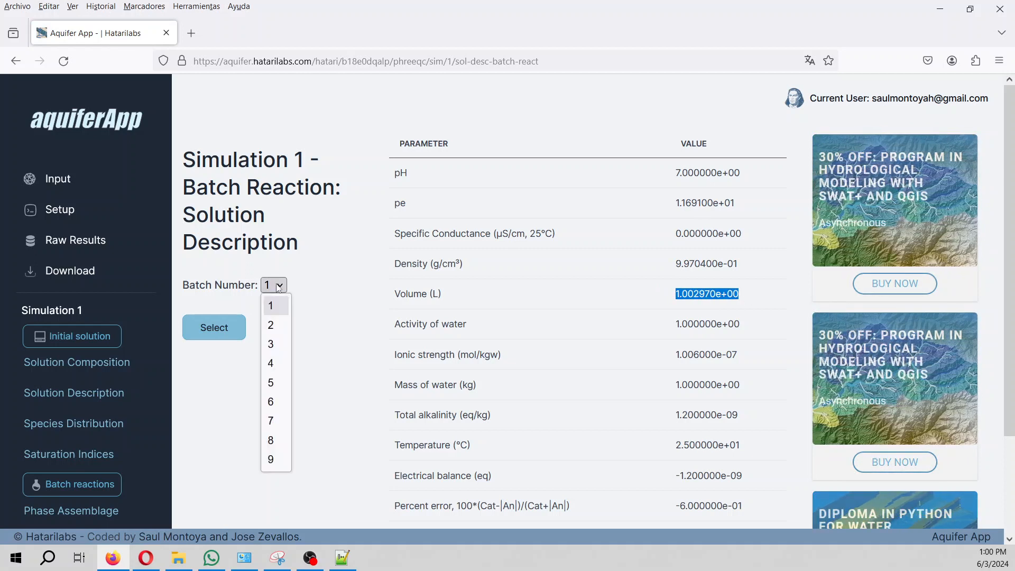
click(272, 460)
click(229, 333)
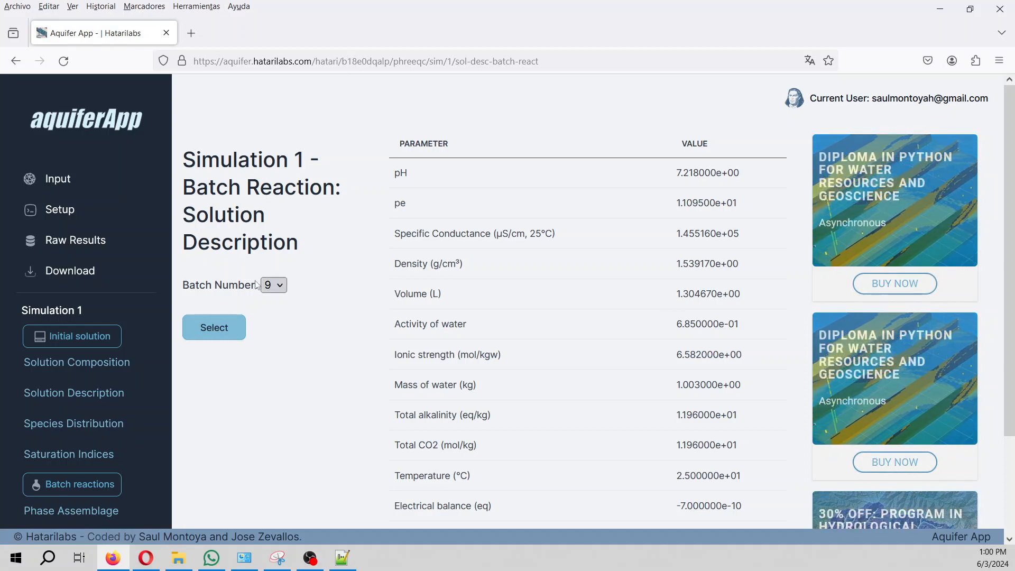
scroll(109, 392, down, 3)
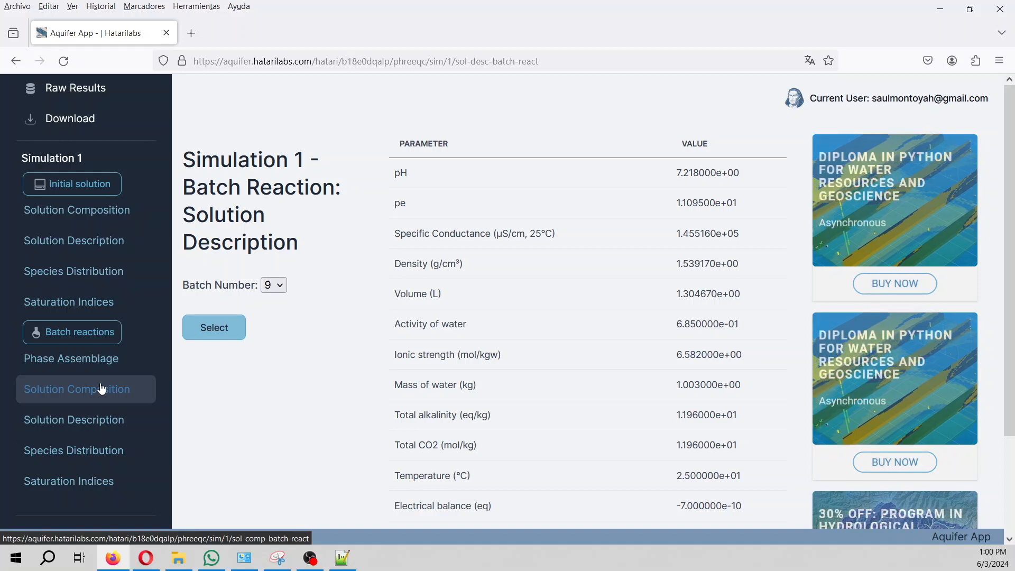
click(102, 390)
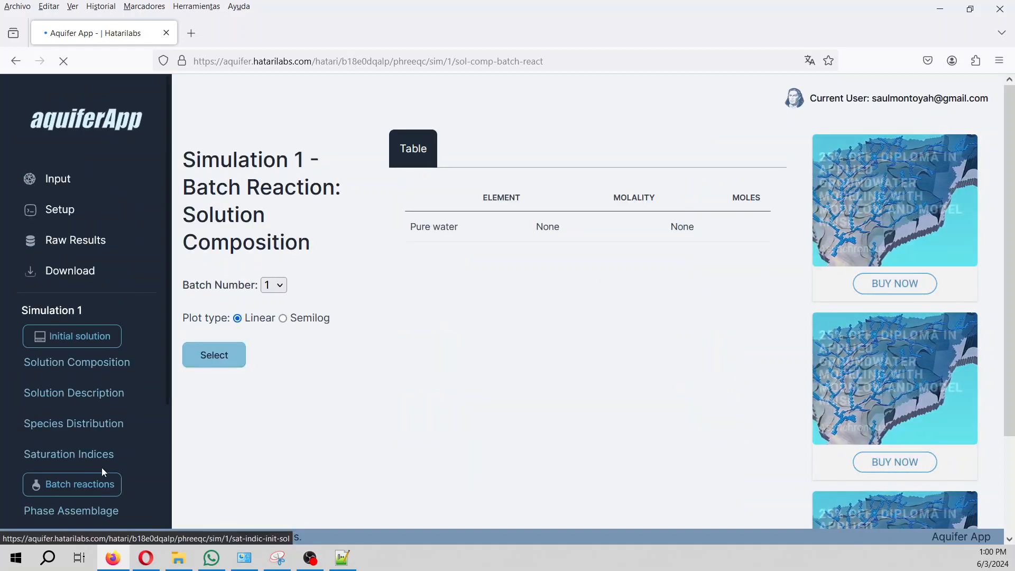
Load batch 9's composition and highlight the C and Na rows at 11.96 molality.
scroll(71, 466, down, 3)
click(77, 397)
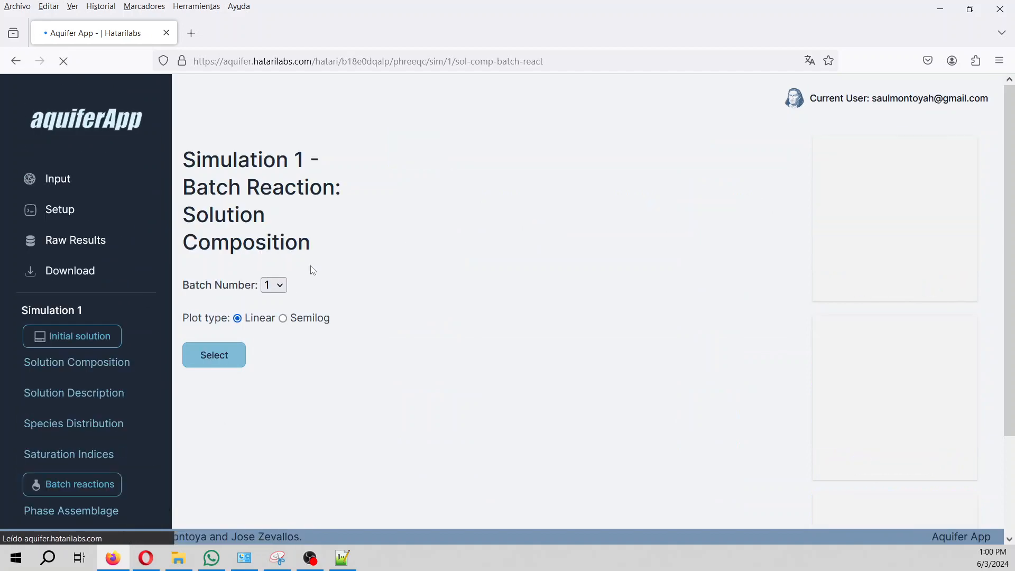
click(225, 363)
click(274, 285)
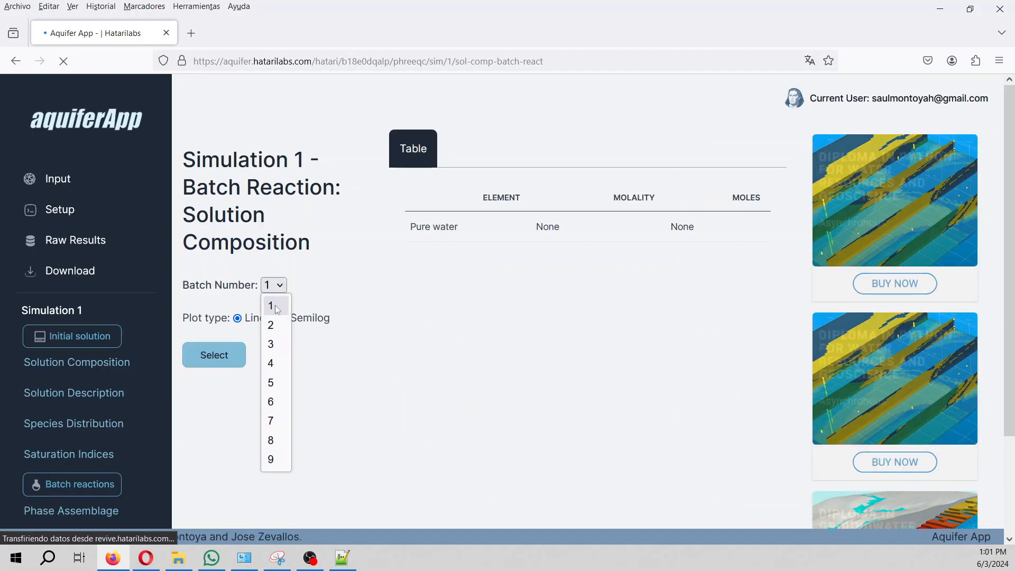
click(276, 459)
click(236, 361)
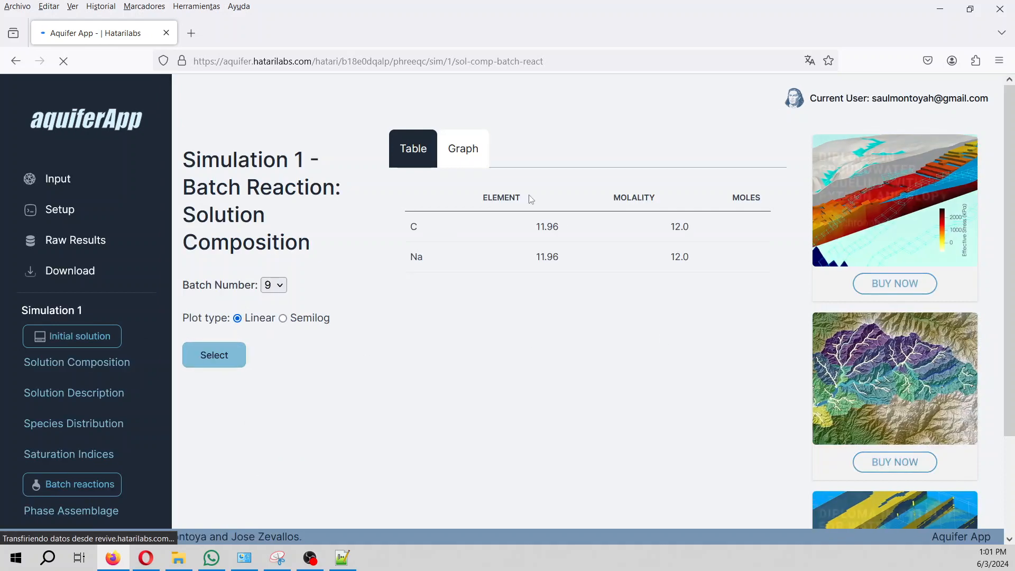
drag(534, 233, 578, 265)
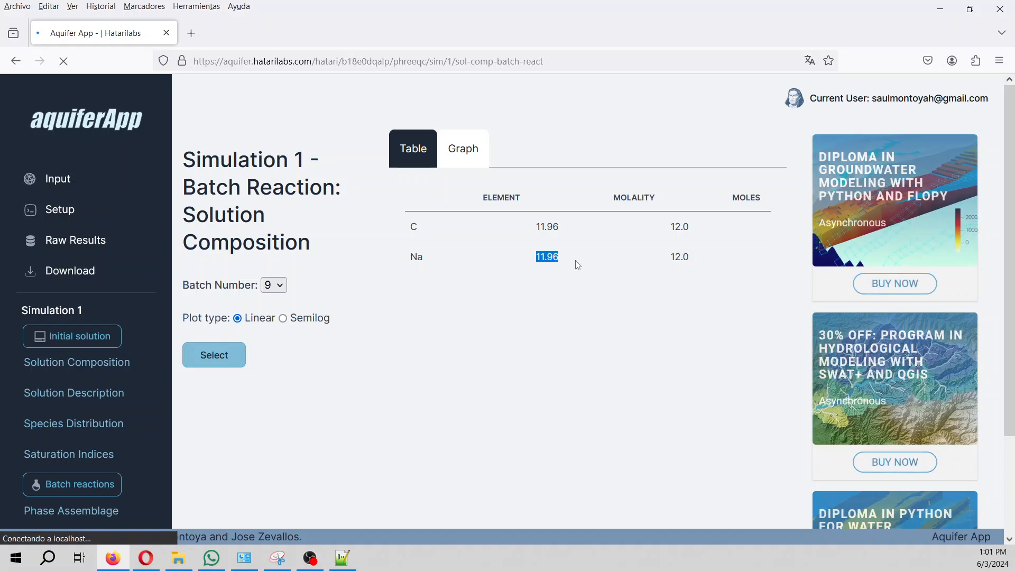
drag(411, 229, 580, 233)
drag(418, 259, 595, 265)
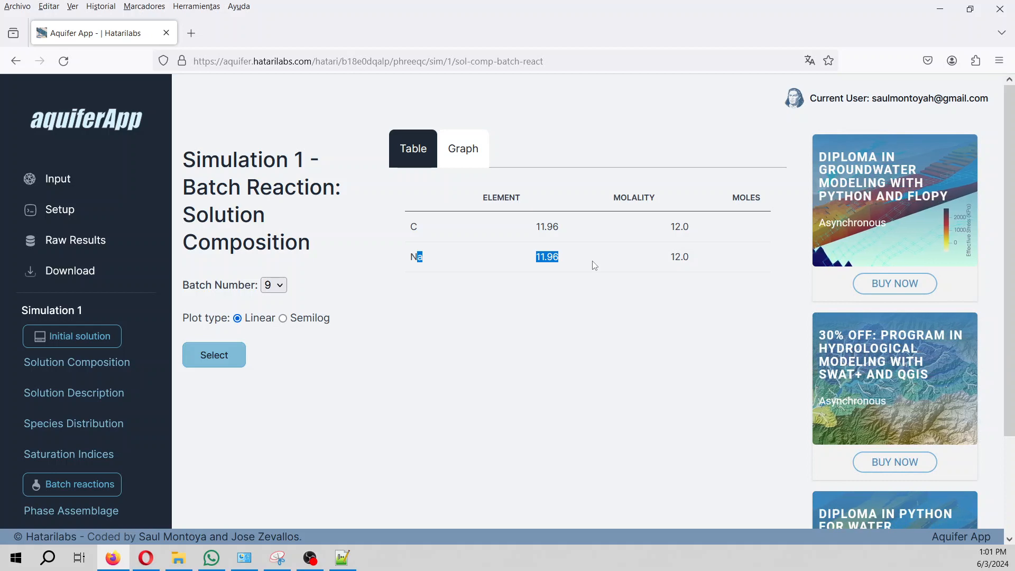
scroll(138, 401, down, 2)
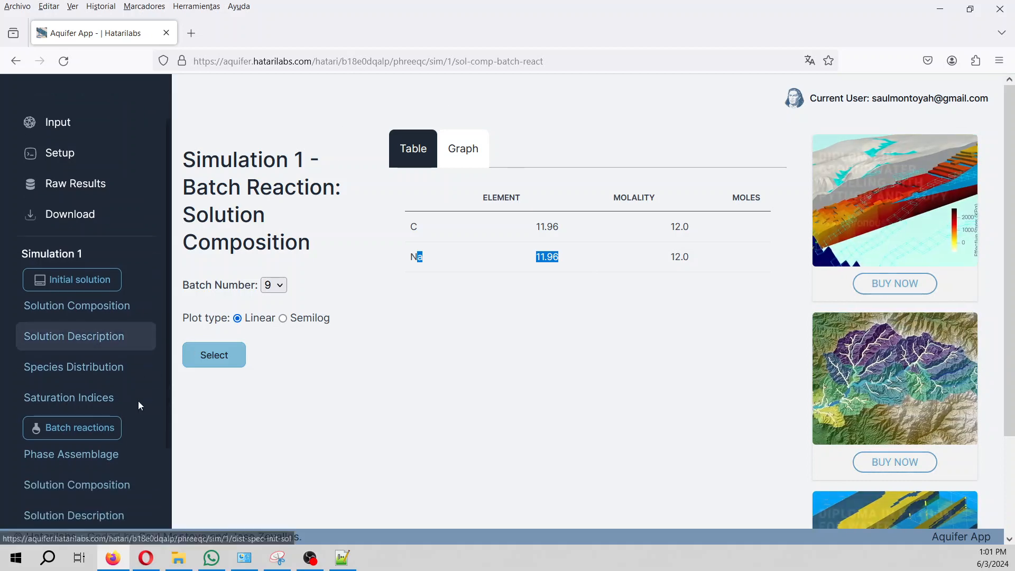
Load the batch 1 Solution Description table and highlight the volume 1.002970e+00.
click(79, 498)
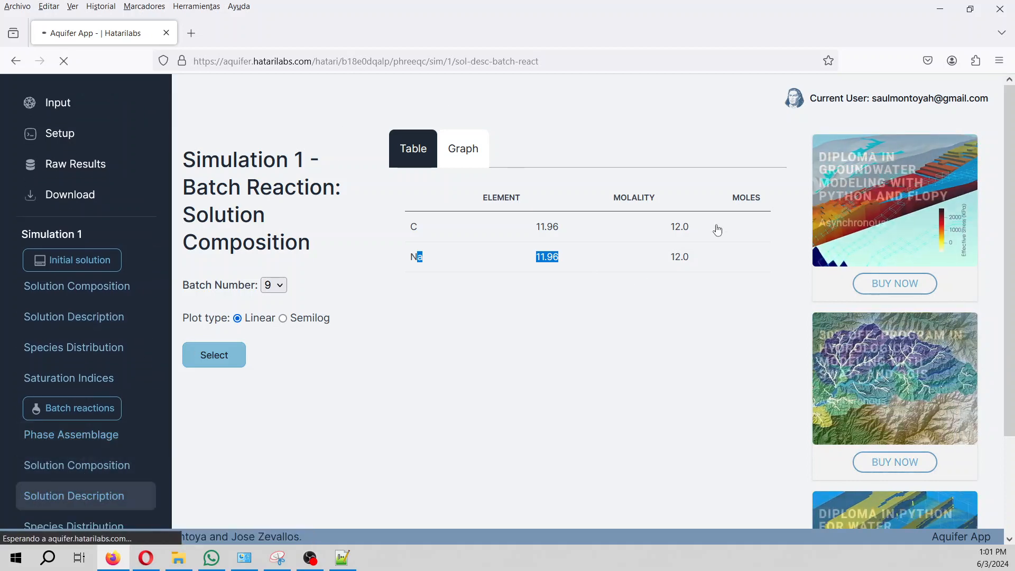
click(217, 334)
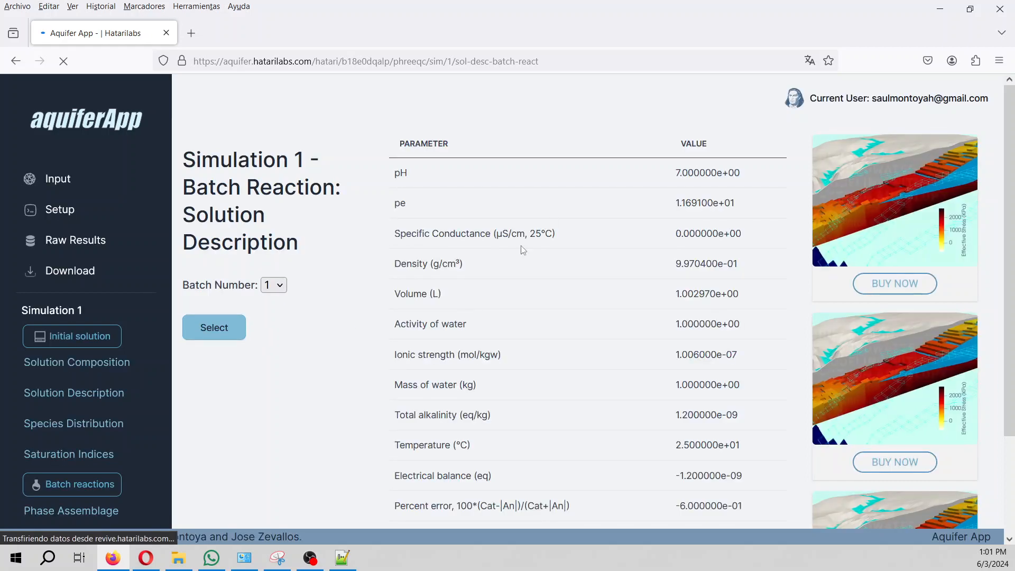
drag(664, 293, 780, 295)
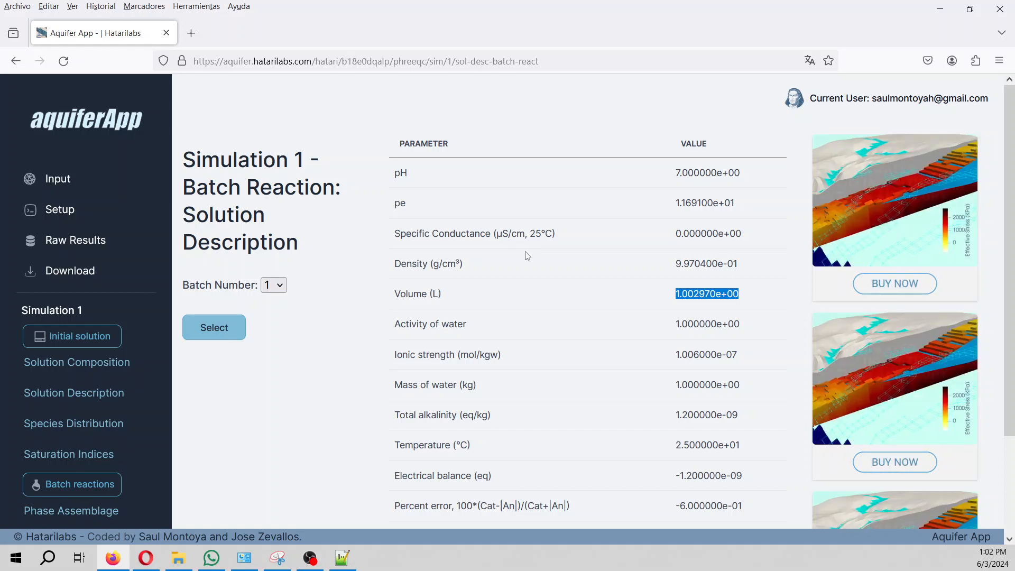
click(92, 279)
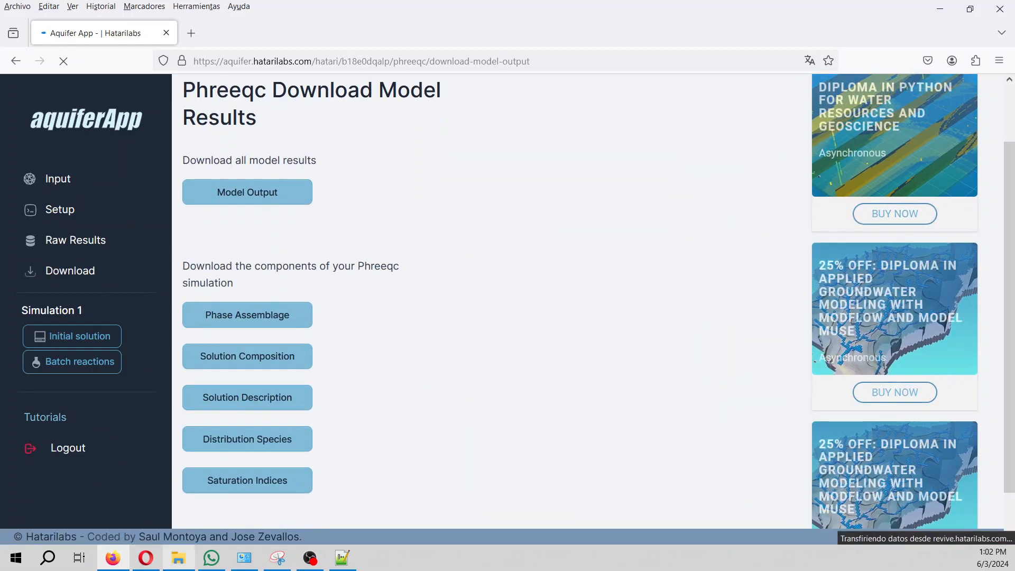
Download the Solution Description results as solutionDescription.csv and check it in the Descargas folder.
click(176, 562)
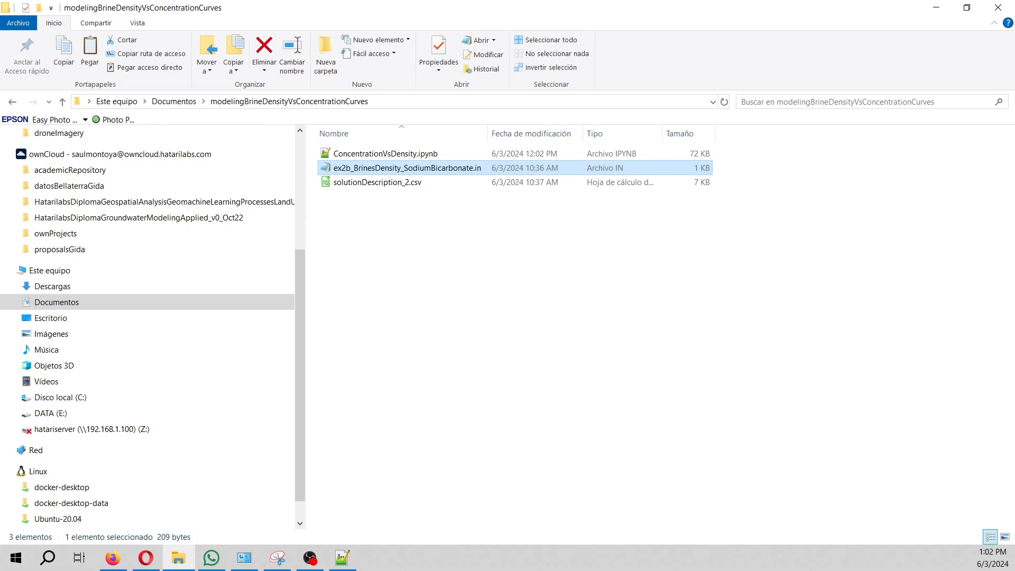
drag(321, 14, 0, 12)
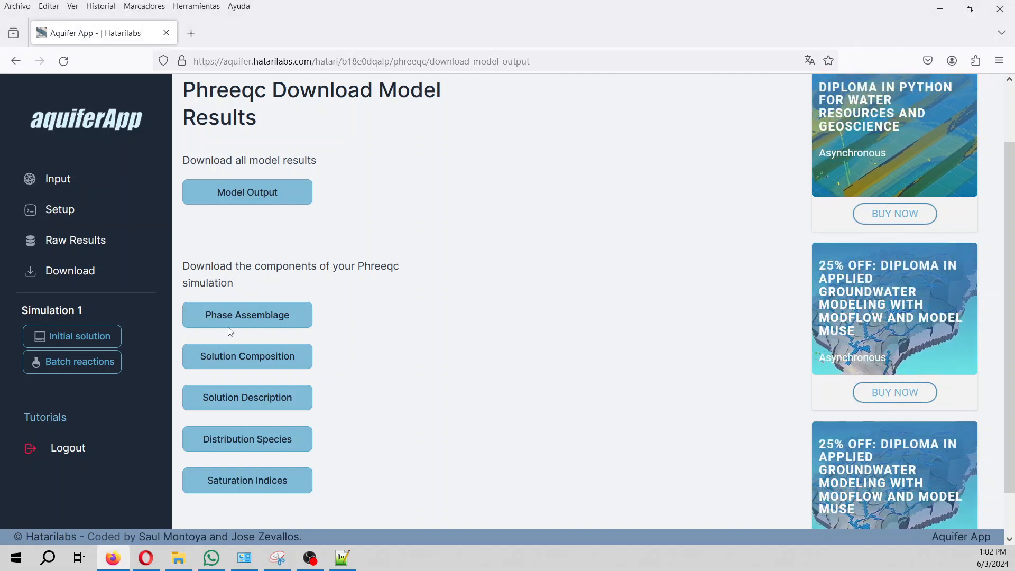
click(253, 404)
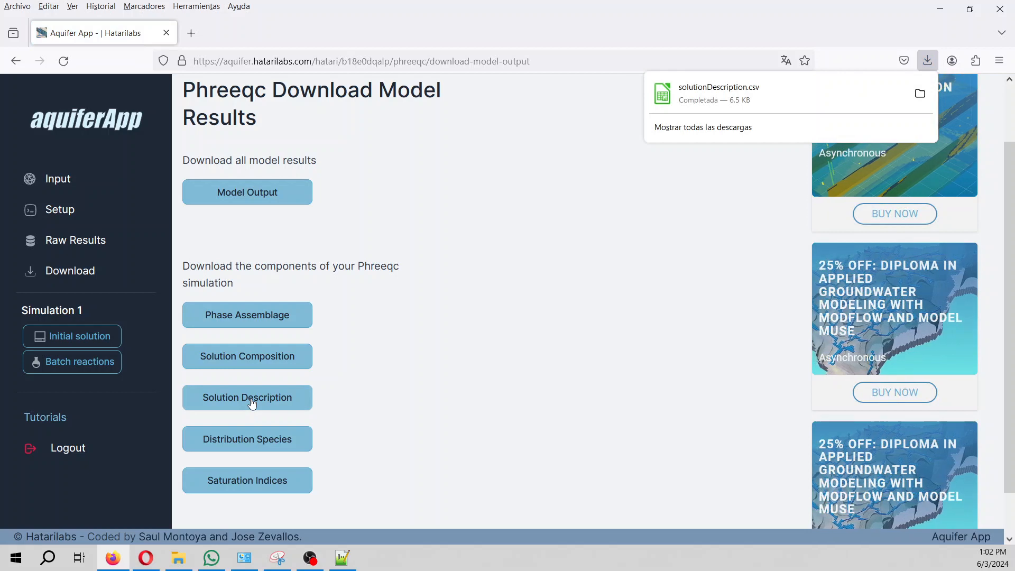
click(178, 558)
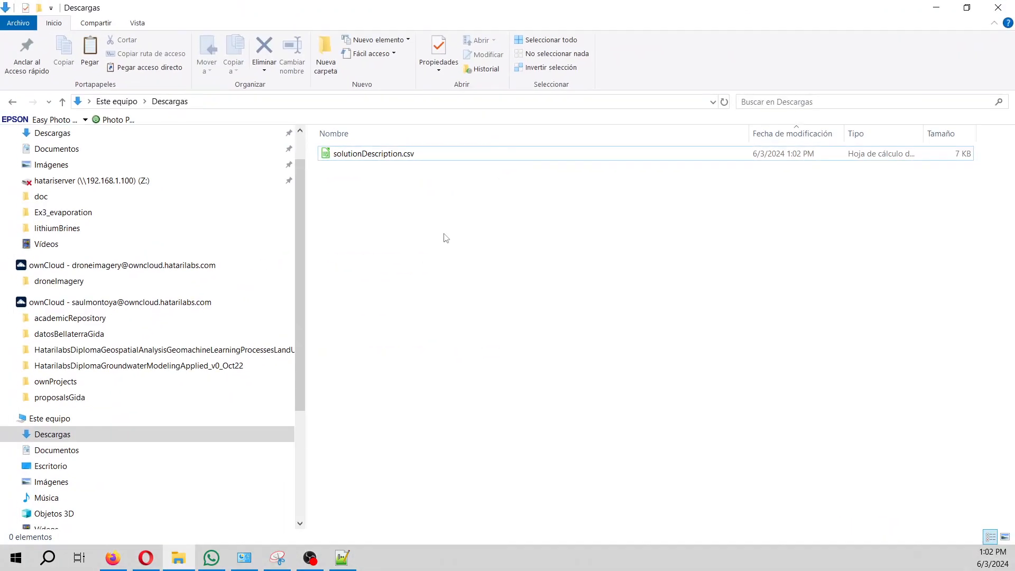
Move solutionDescription.csv from Descargas into Documentos\modelingBrineDensityVsConcentrationCurves.
click(376, 156)
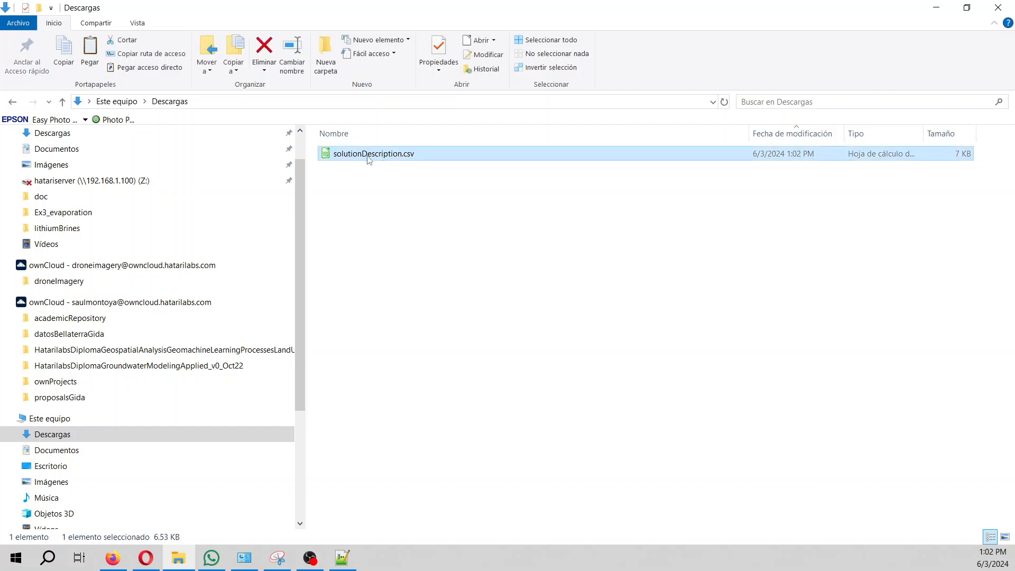
click(66, 451)
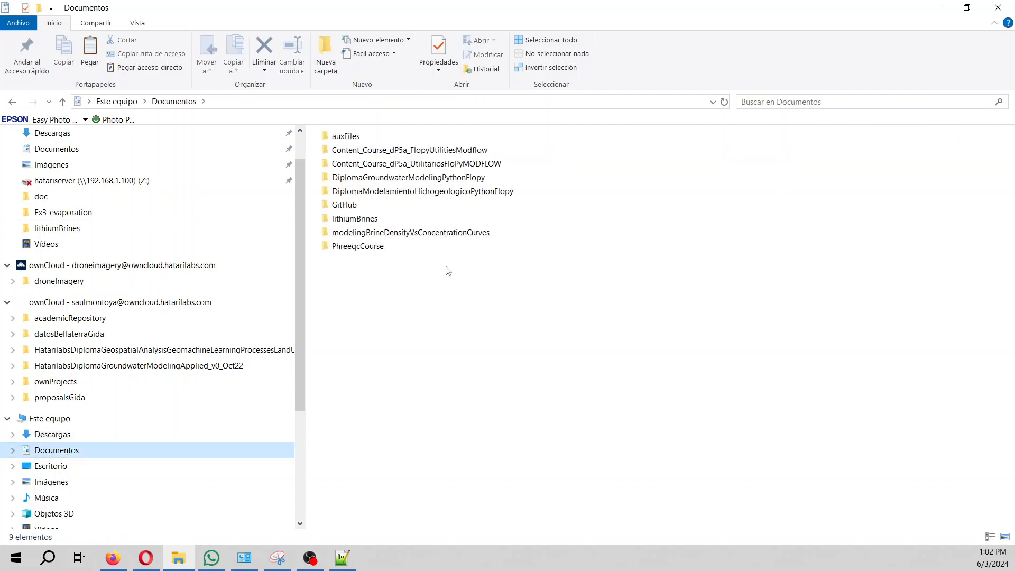
double_click(427, 231)
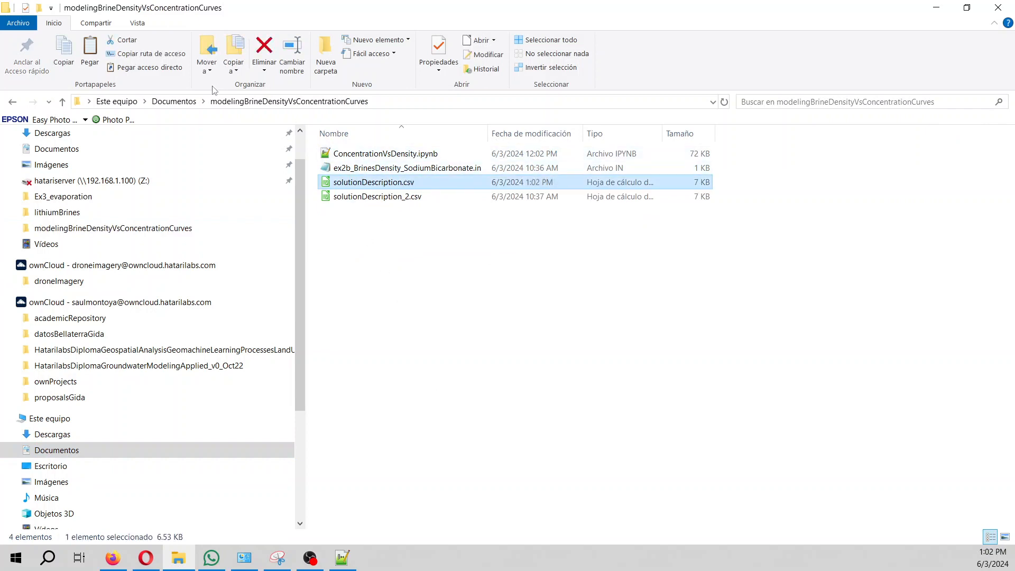
click(175, 103)
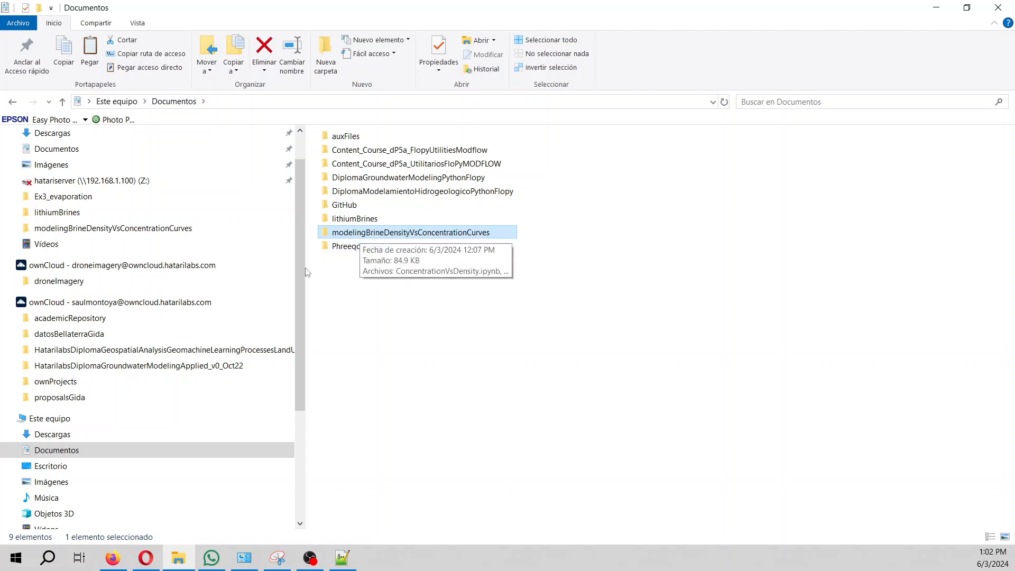
Launch Anaconda Prompt from Windows search.
click(48, 565)
text(ana)
key(Return)
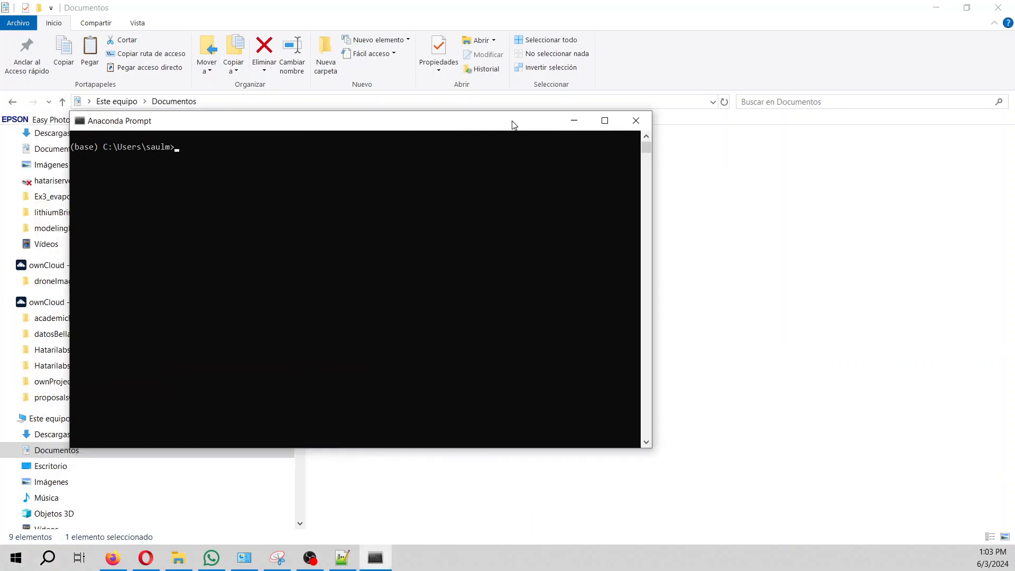
drag(513, 121, 555, 100)
scroll(558, 214, up, 4)
Change into Documents\modelingBrineDensityVsConcentrationCurves and run jupyter lab.
text(cd Documents)
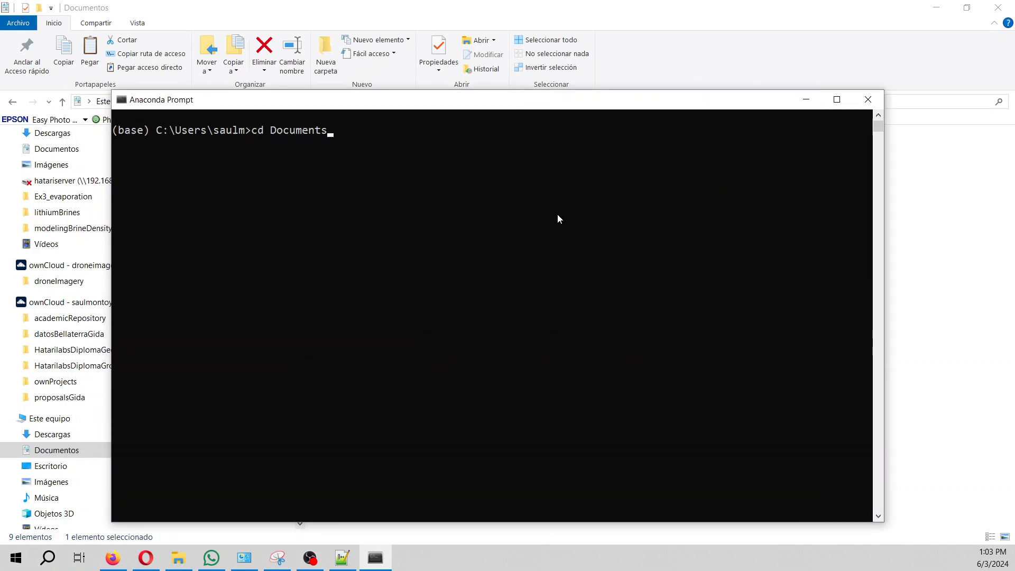
key(Return)
text(cd m)
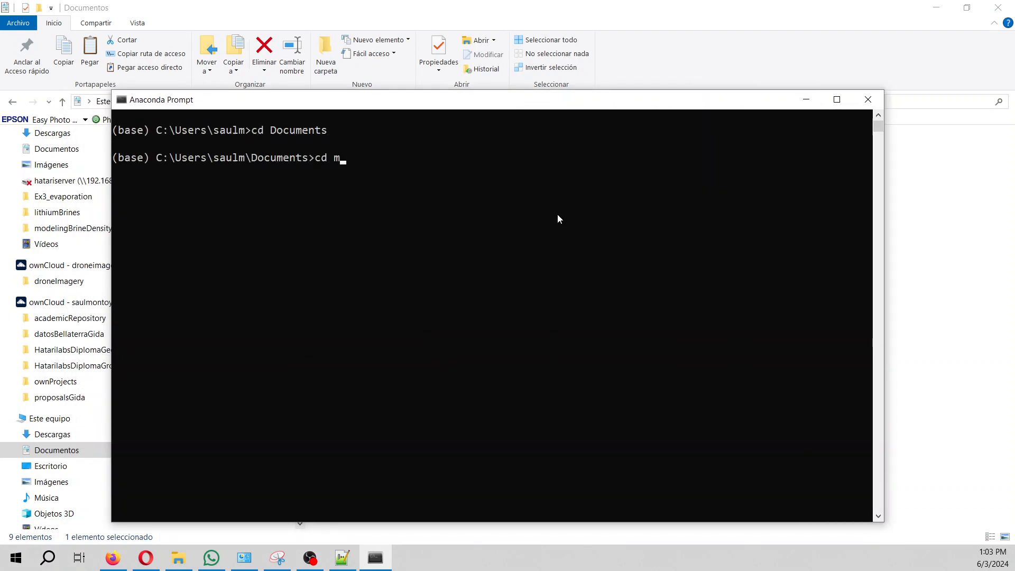
key(Tab)
key(Return)
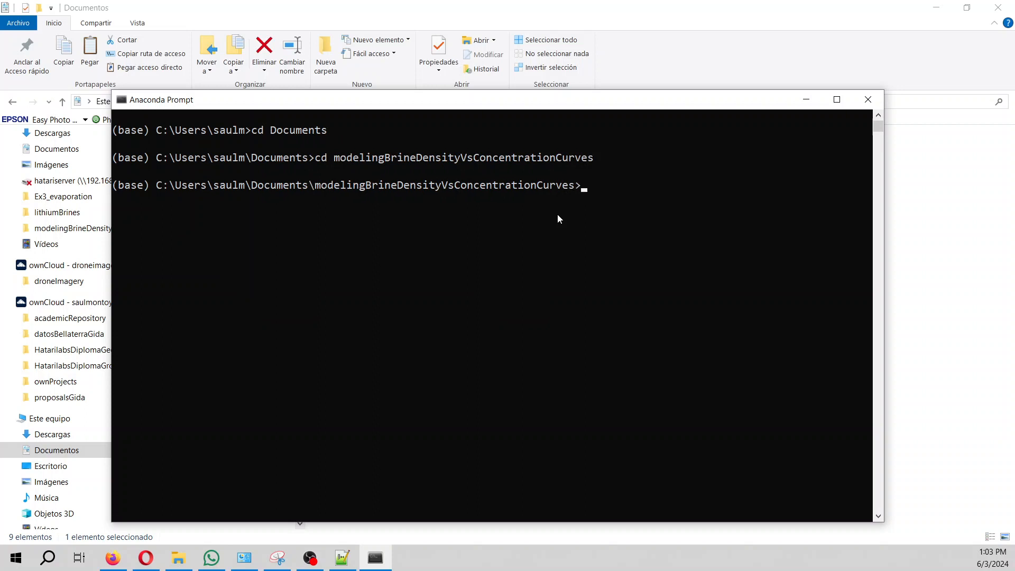
text(jupyter lab)
key(Return)
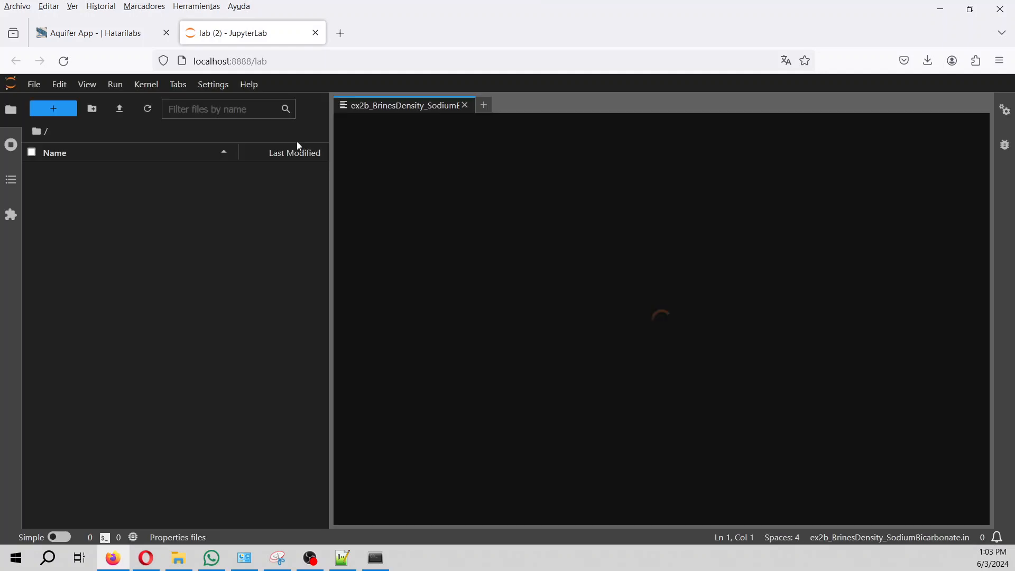
Zoom JupyterLab to 130% and open ConcentrationVsDensity.ipynb with a wider notebook pane.
key(ctrl+plus)
key(ctrl+plus)
key(ctrl+plus)
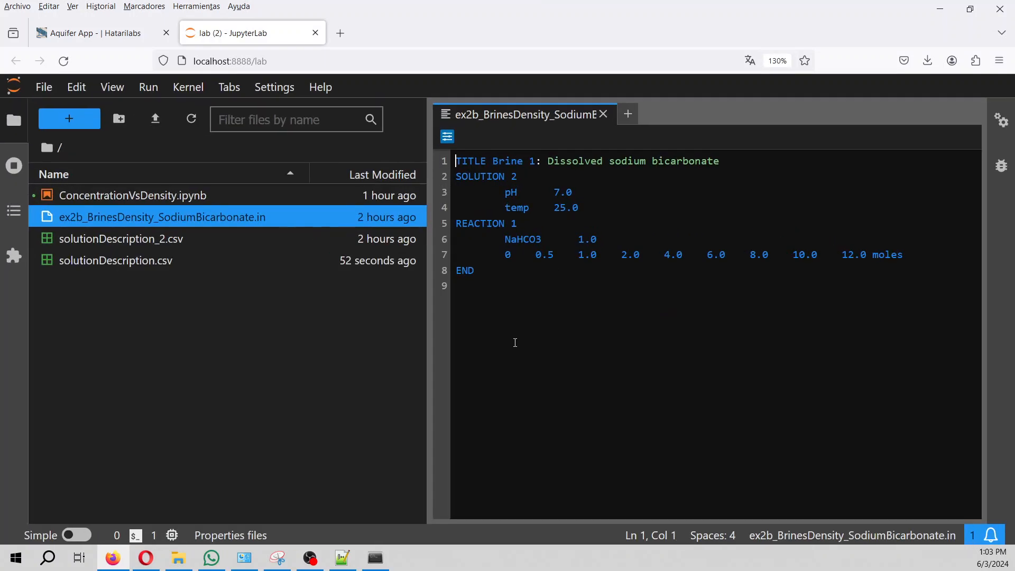
click(603, 113)
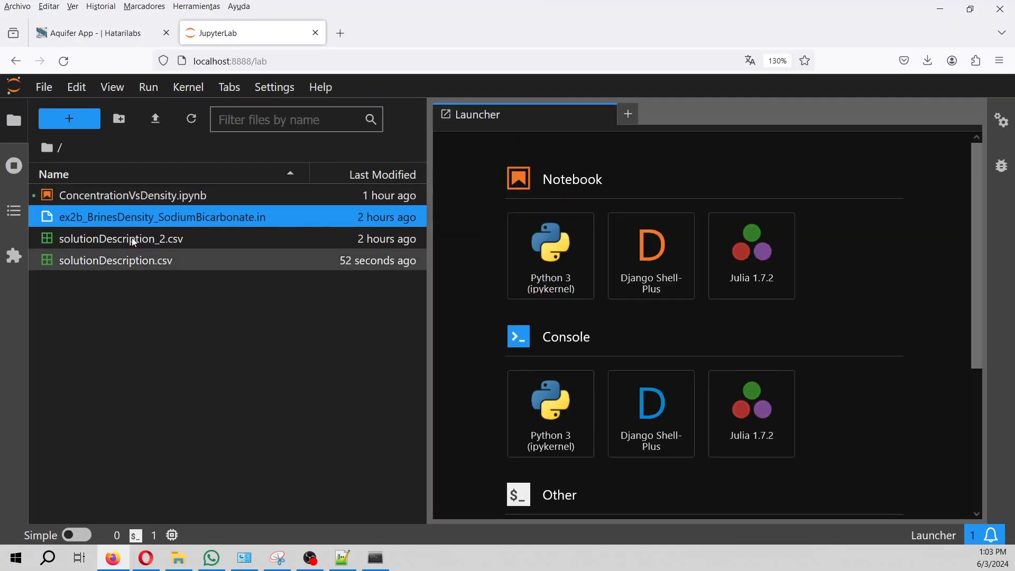
double_click(126, 195)
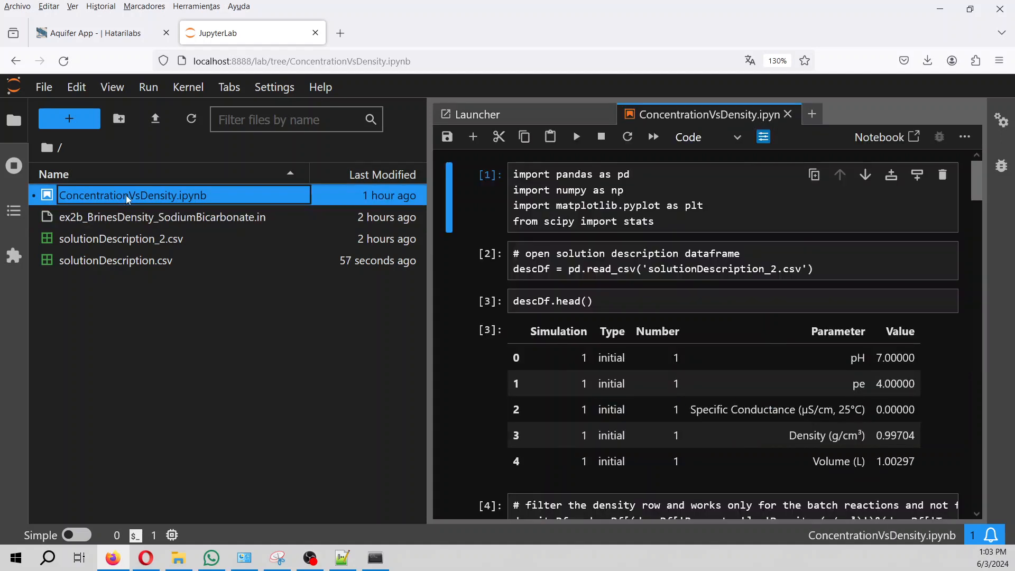
drag(430, 223, 258, 230)
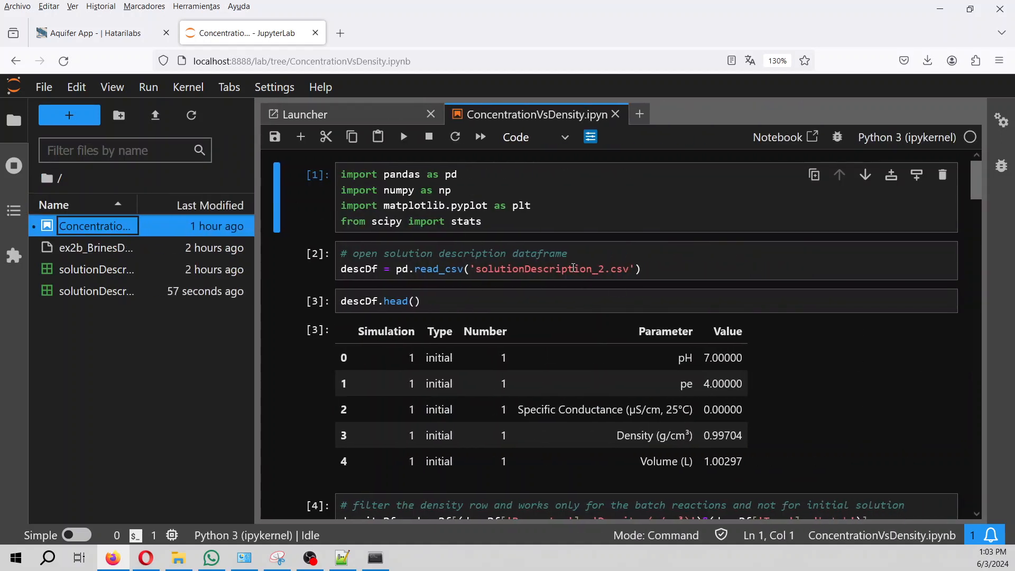
Restart the kernel with Restart Kernel and Run up to Selected Cell.
click(189, 87)
click(274, 181)
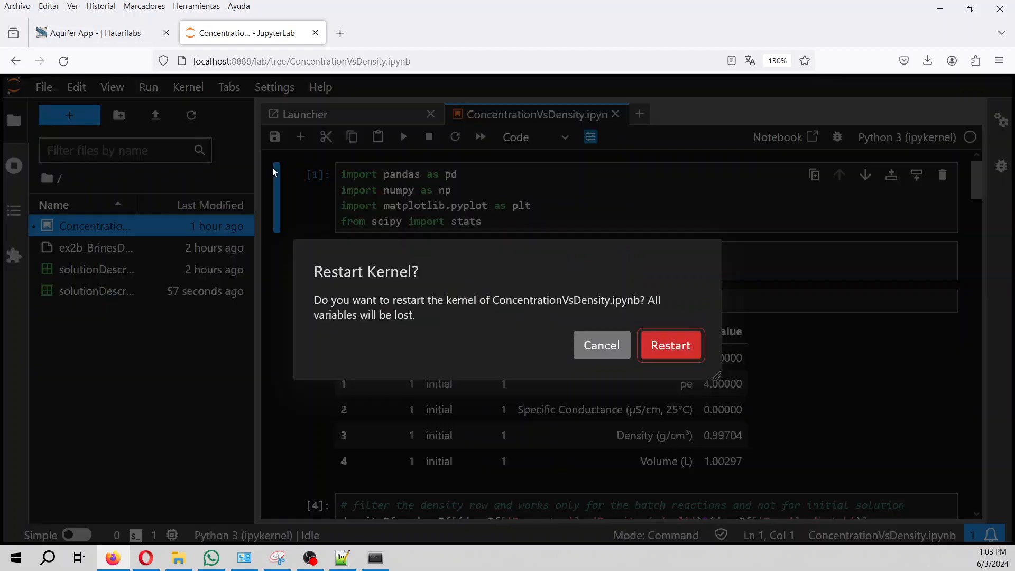
click(673, 344)
Change the read_csv file name from solutionDescription_2.csv to solutionDescription.csv.
click(496, 209)
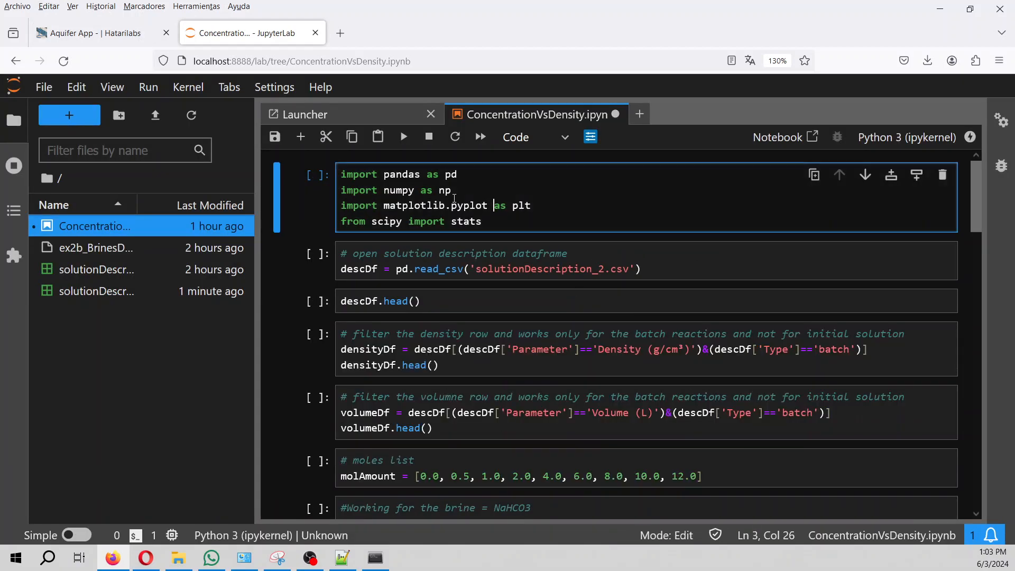
key(ctrl+plus)
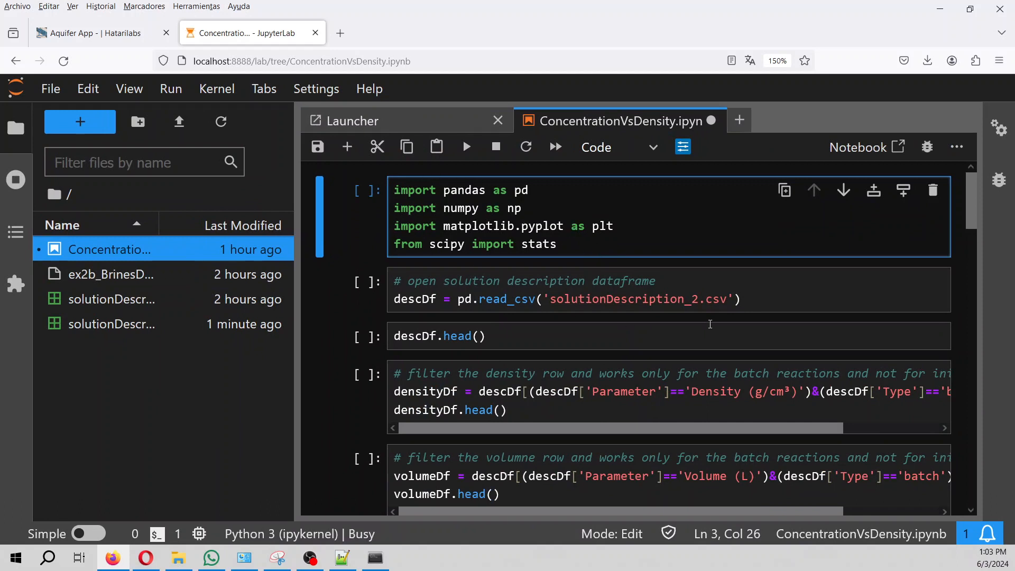
click(697, 301)
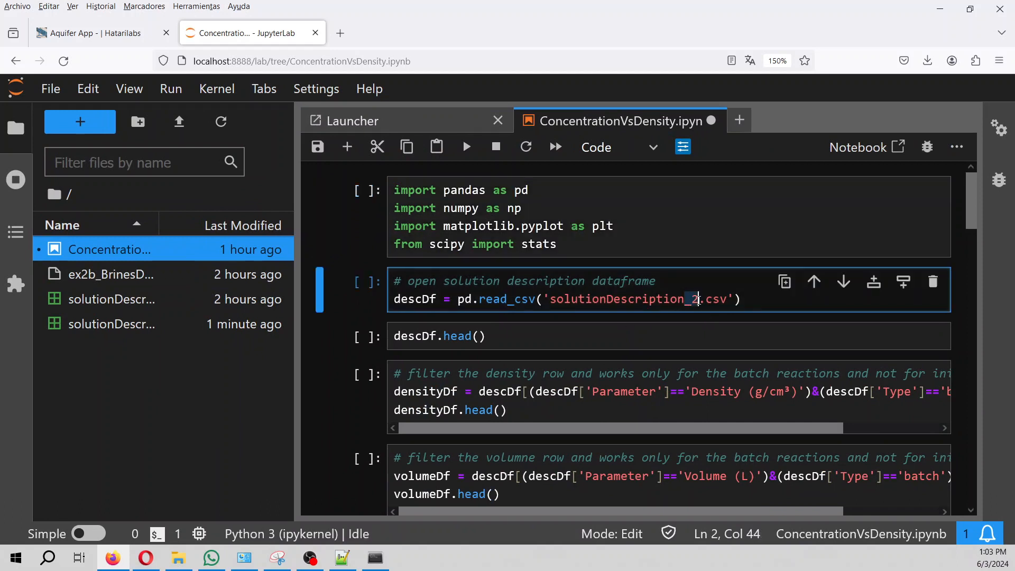
key(BackSpace)
click(500, 226)
Run the imports, CSV-reading and preview cells, then check the Density and Volume rows.
click(466, 149)
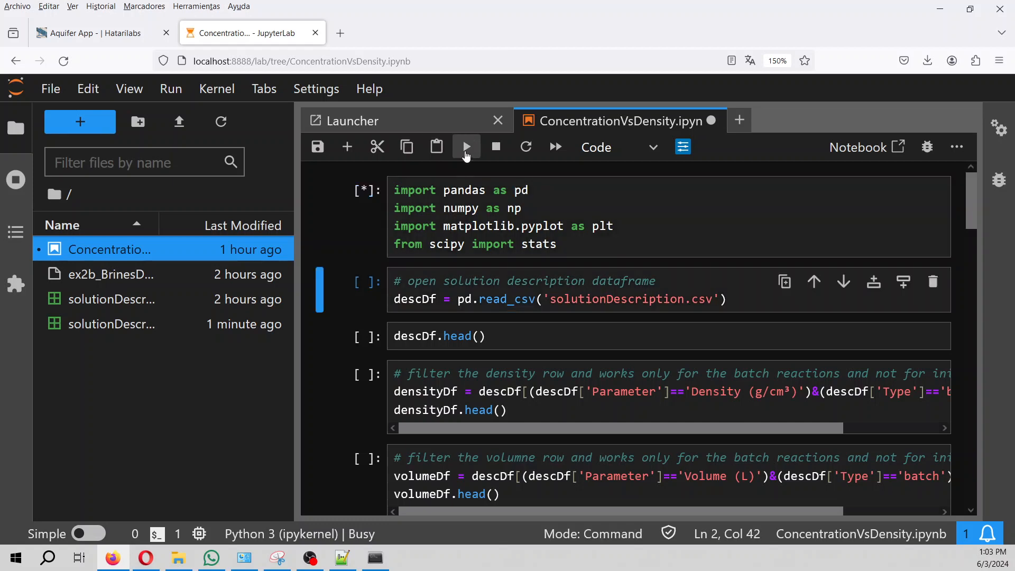
click(465, 148)
click(466, 149)
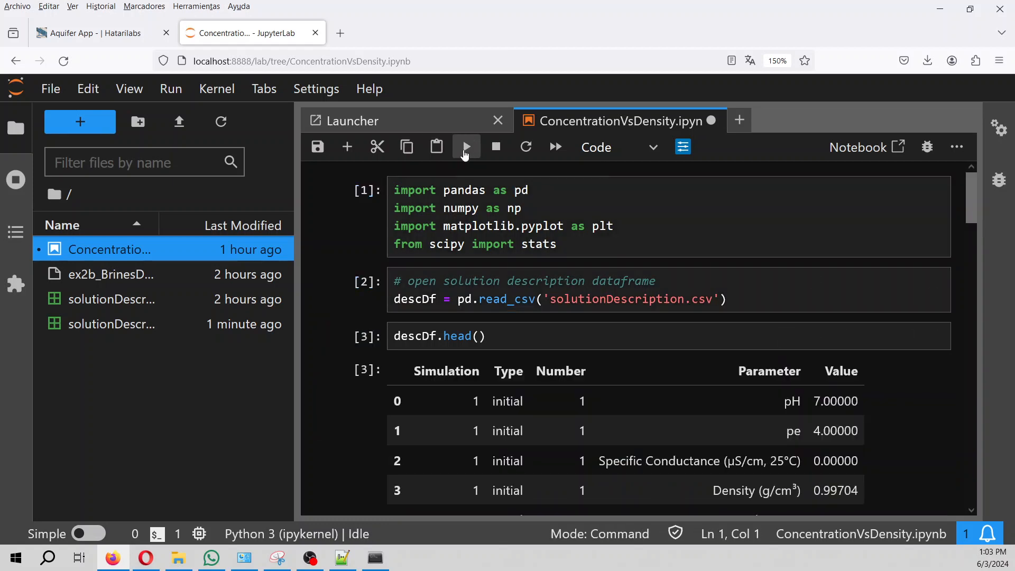
scroll(658, 365, down, 2)
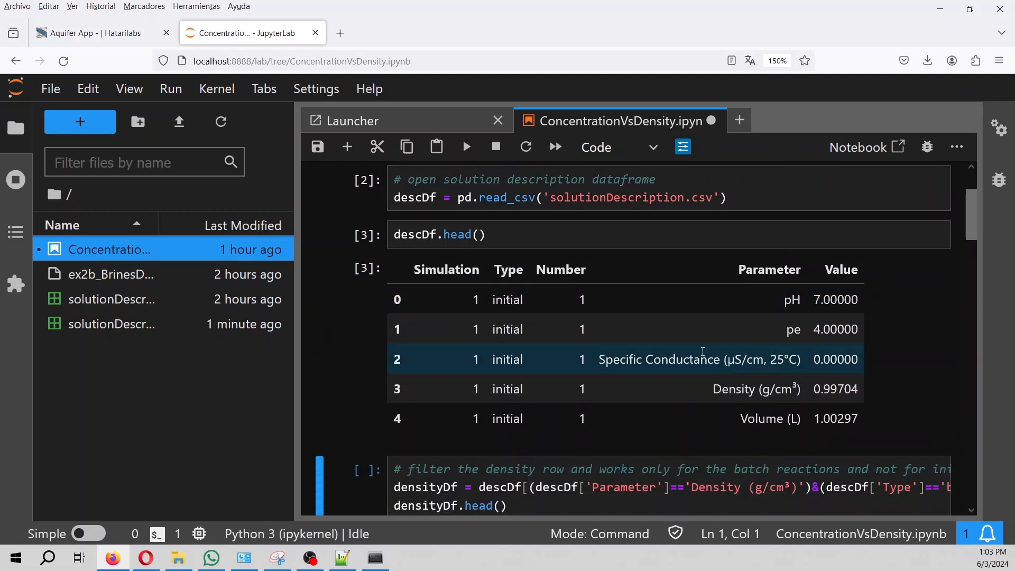
drag(715, 391, 853, 390)
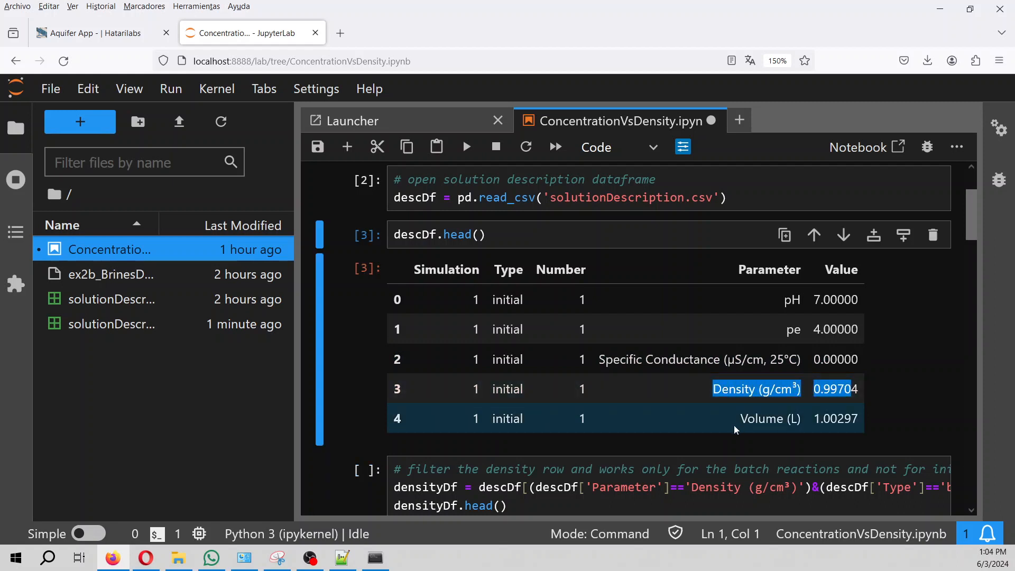
drag(739, 429, 852, 422)
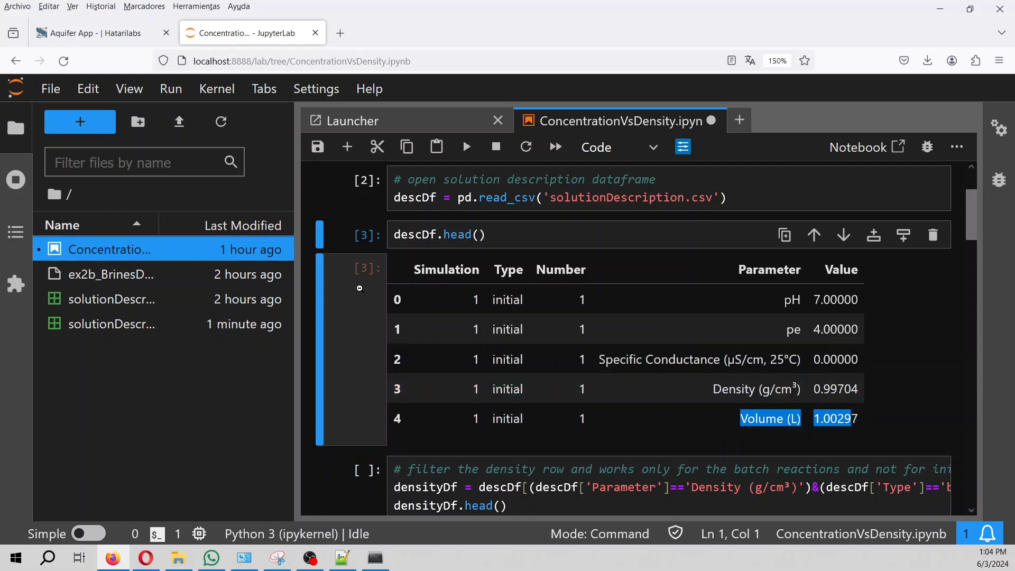
Run the density and volume filter cells to build densityDf and volumeDf.
scroll(550, 383, down, 2)
click(535, 385)
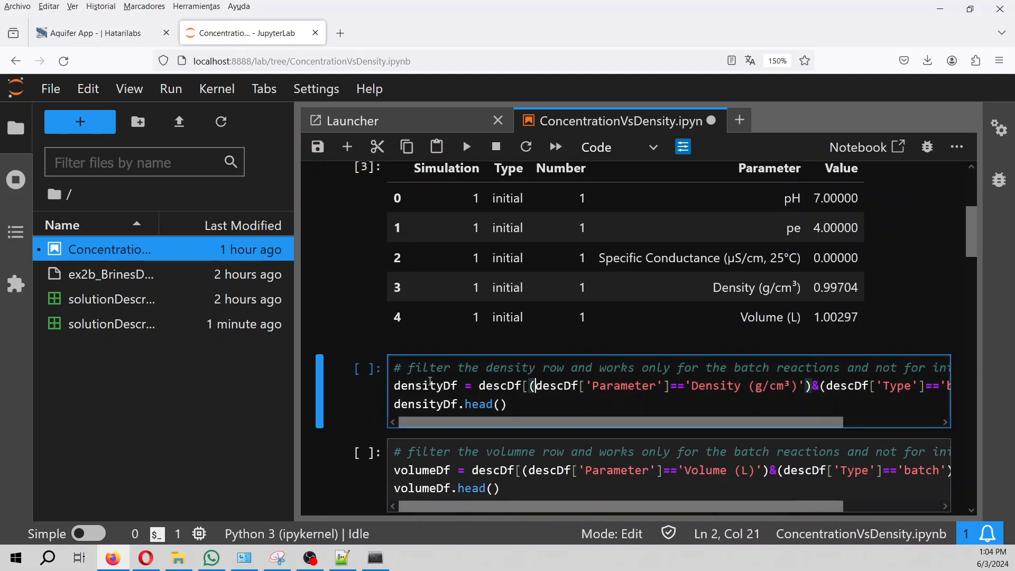
scroll(458, 392, down, 2)
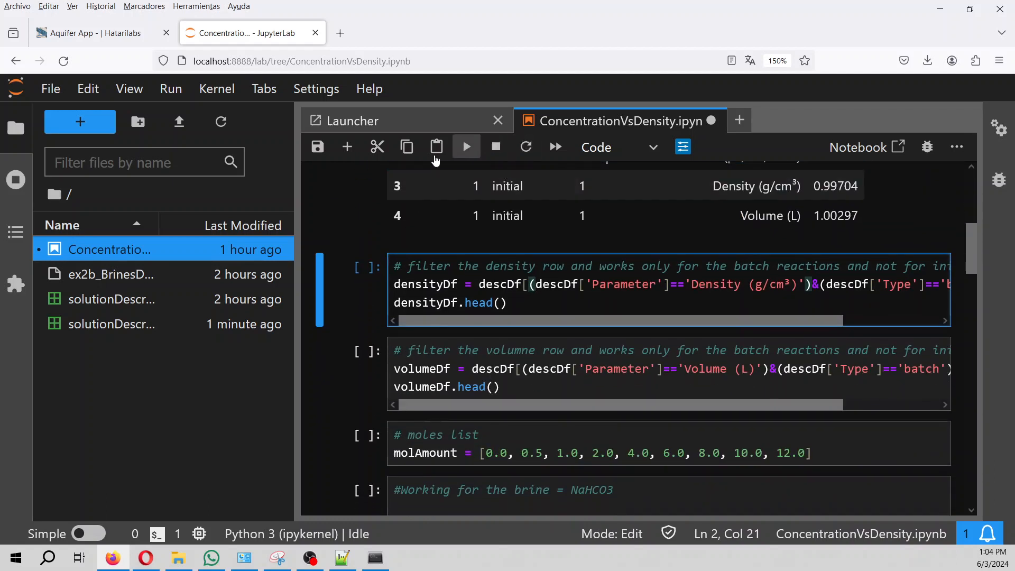
click(468, 147)
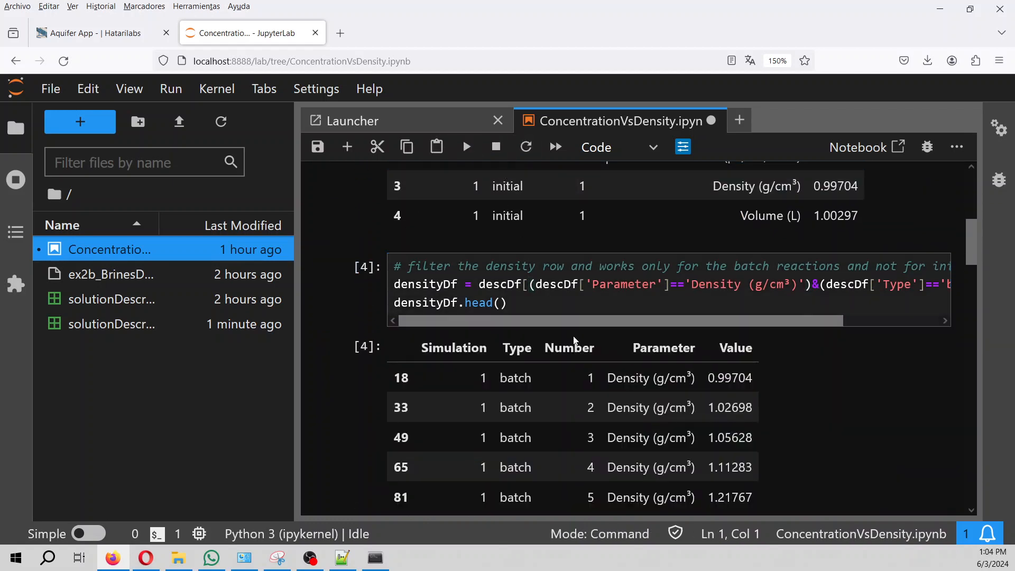
scroll(573, 336, down, 4)
click(500, 363)
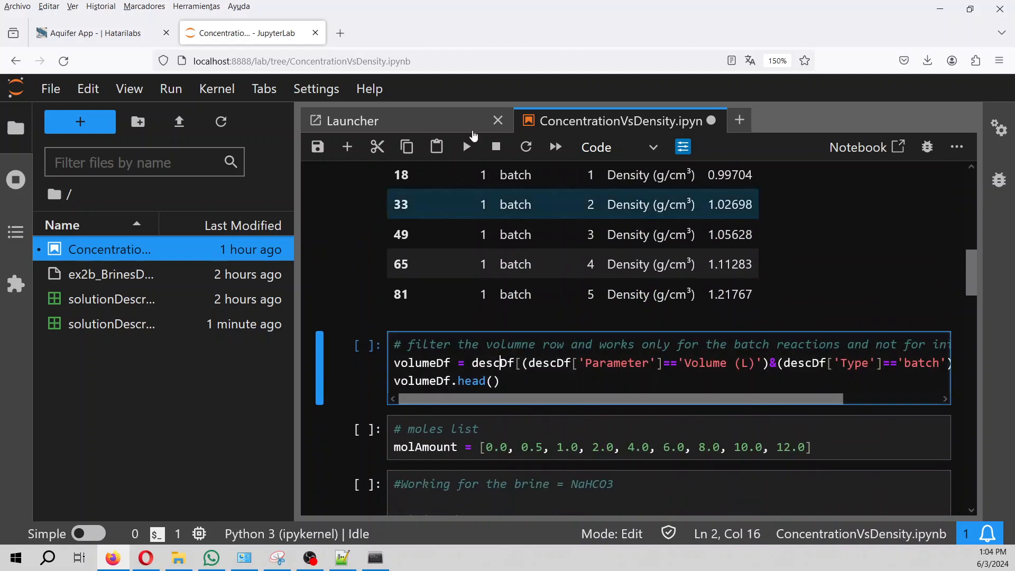
click(468, 148)
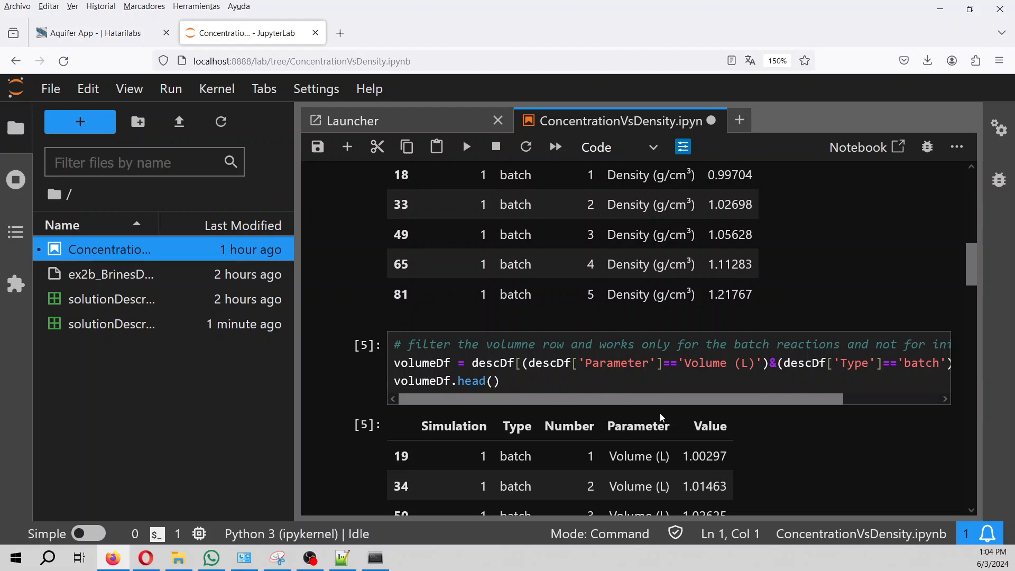
Open the ex2b_BrinesDensity_SodiumBicarbonate.in reaction file from the file browser.
scroll(660, 414, down, 4)
scroll(660, 413, up, 4)
scroll(662, 413, down, 4)
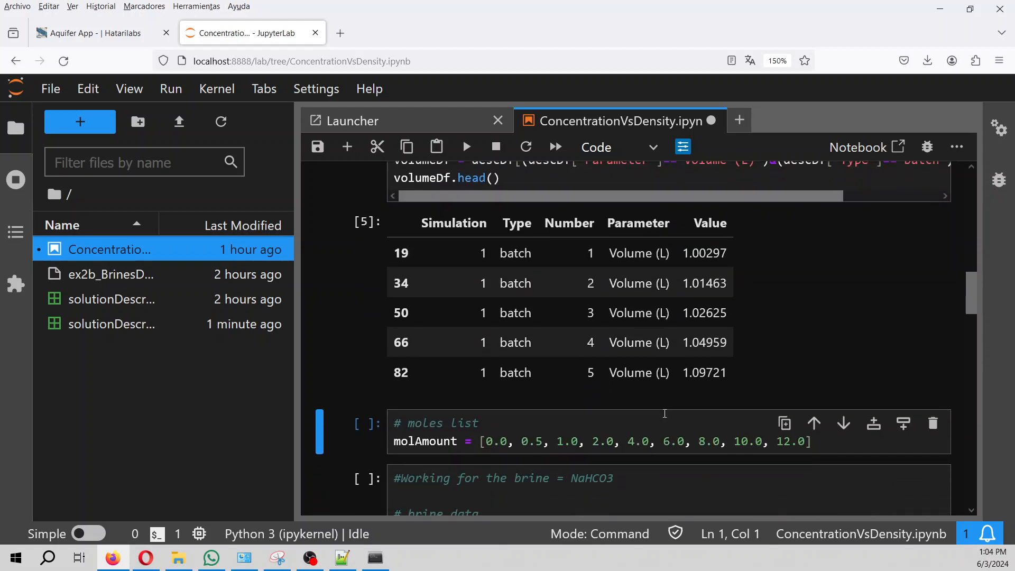
click(590, 427)
scroll(590, 428, down, 2)
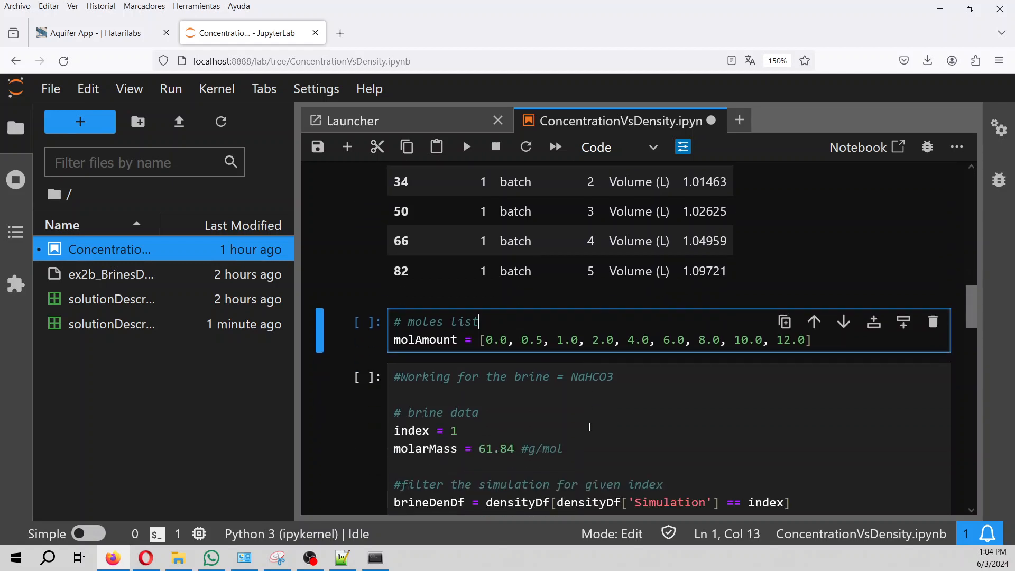
key(Escape)
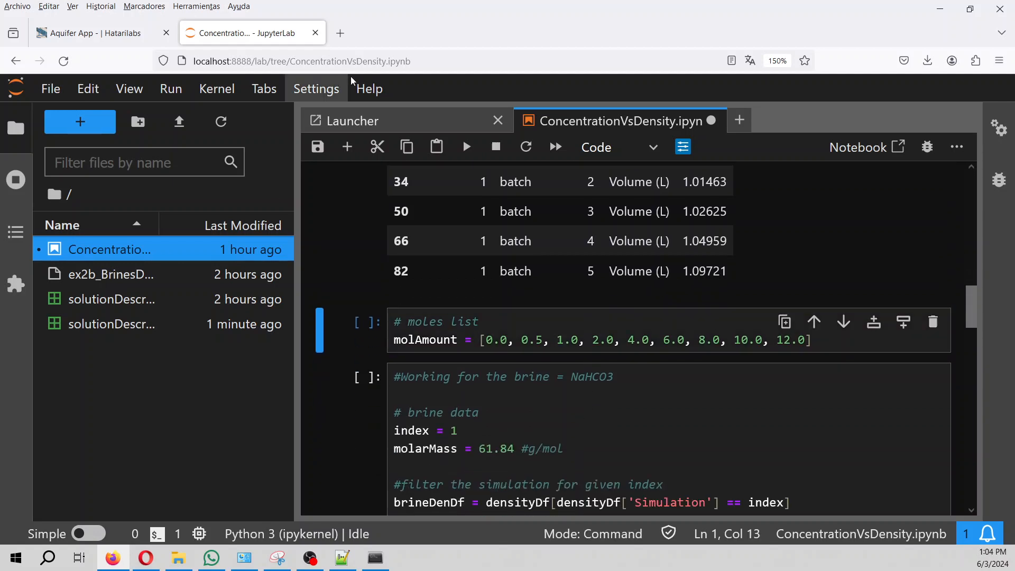
double_click(87, 275)
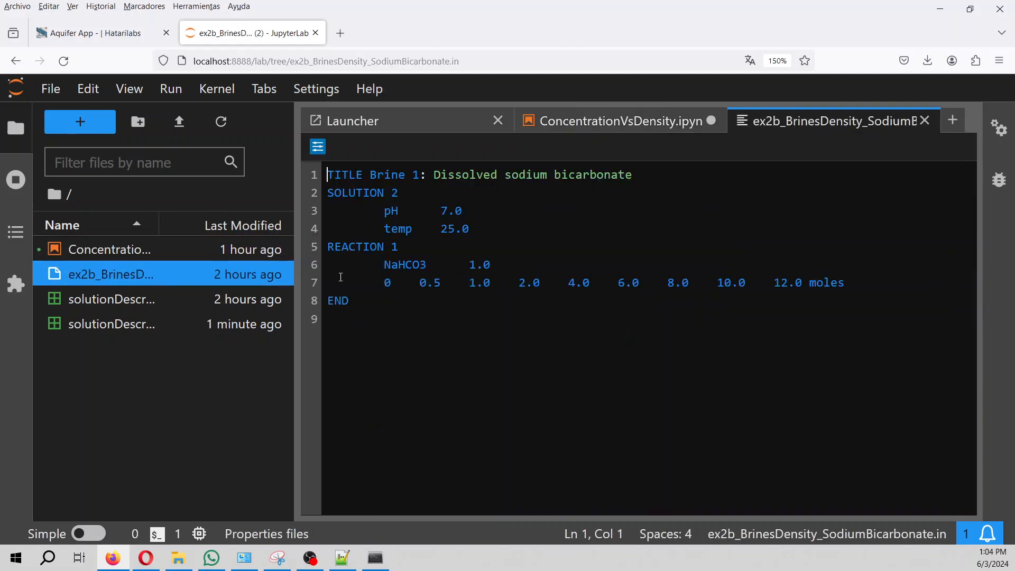
Back in ConcentrationVsDensity.ipynb, run the moles list cell.
click(586, 125)
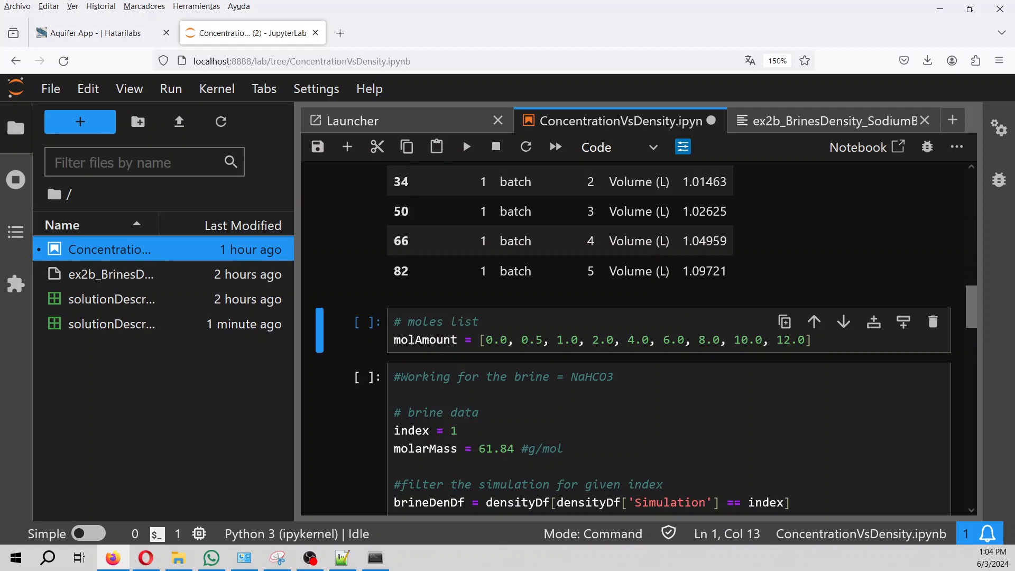
click(412, 340)
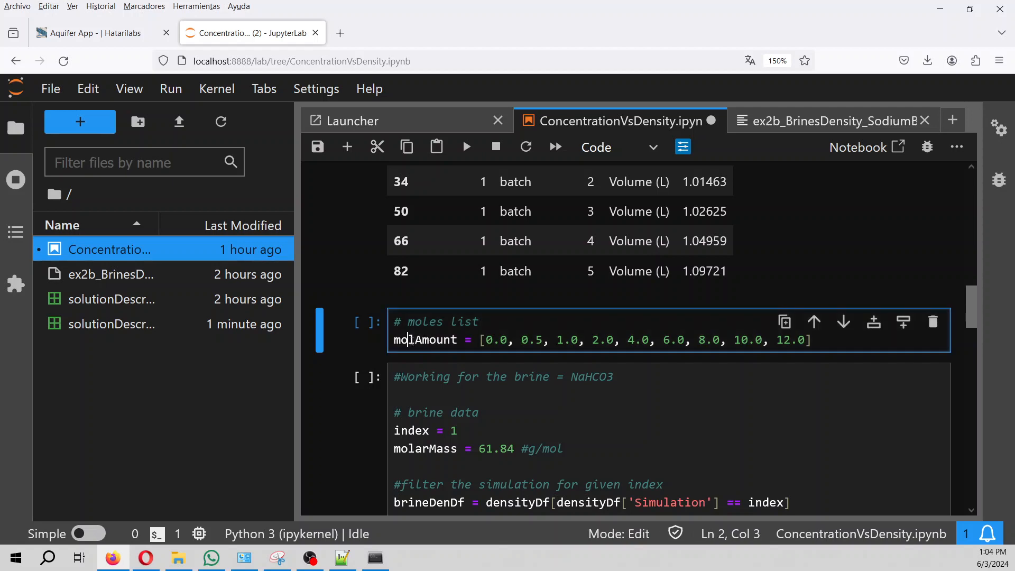
click(467, 148)
scroll(565, 257, down, 2)
scroll(564, 257, up, 2)
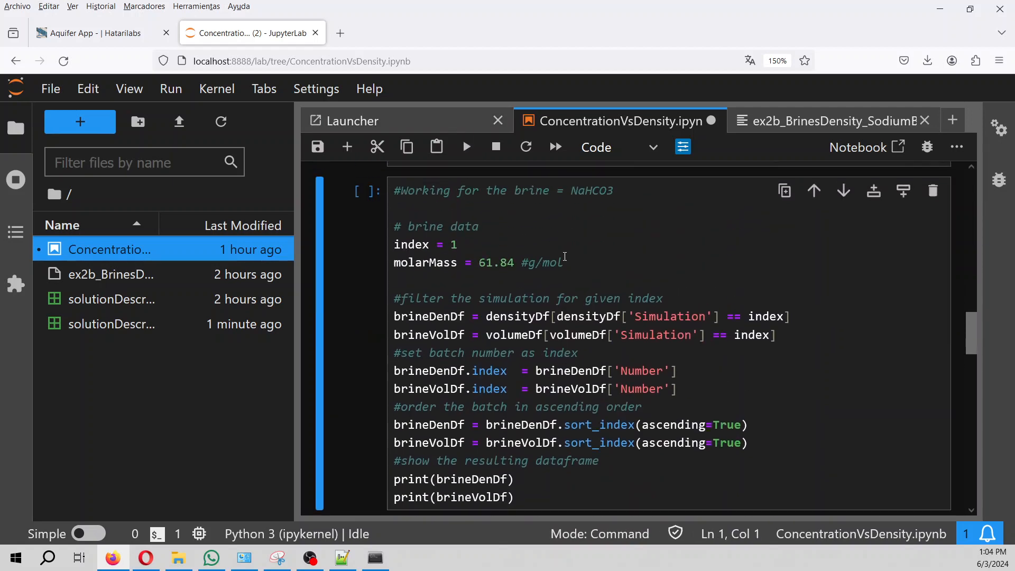
Review the NaHCO3 brine cell's molar mass value and comment.
click(454, 245)
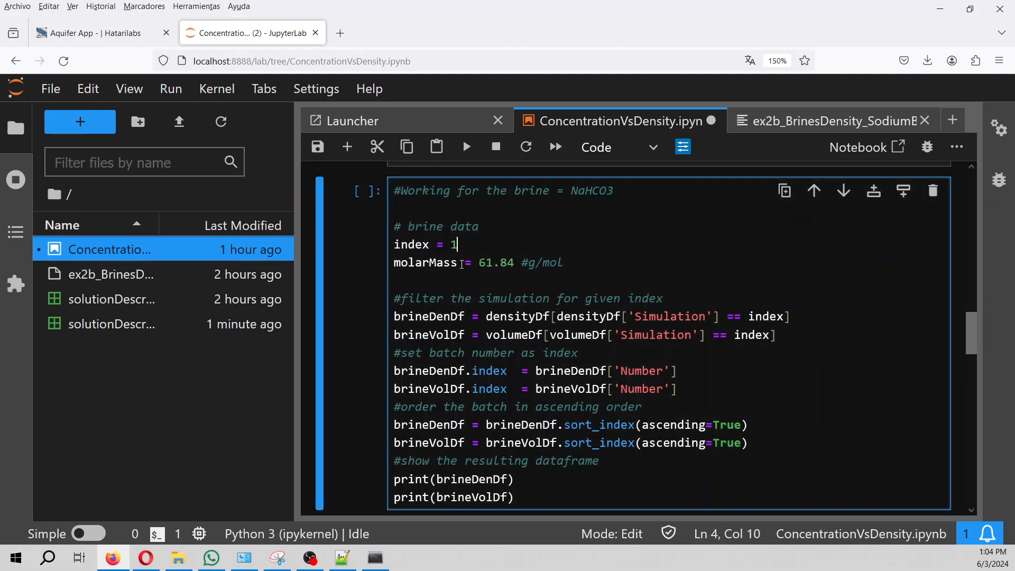
click(480, 263)
scroll(476, 259, up, 3)
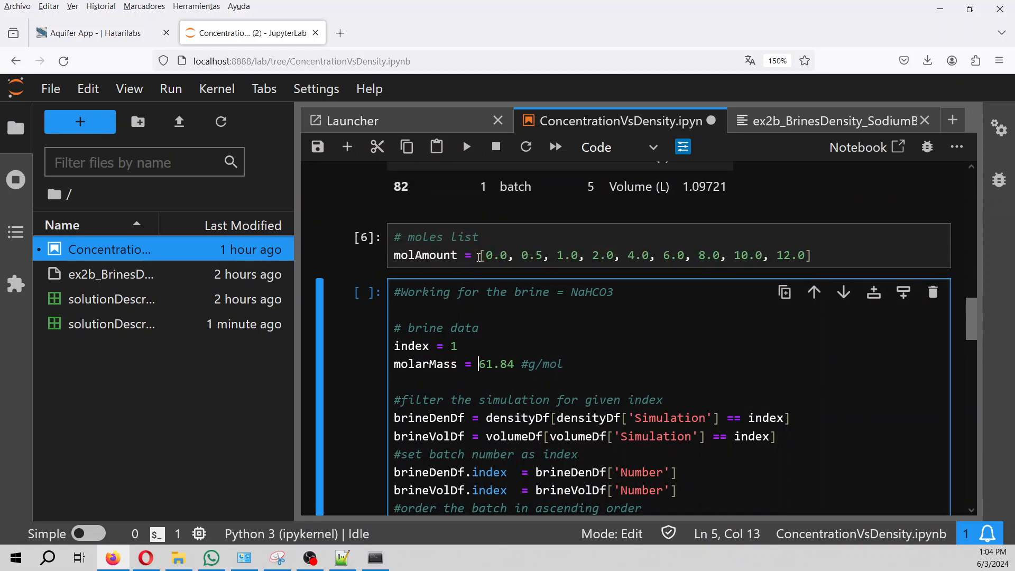
drag(572, 293, 632, 293)
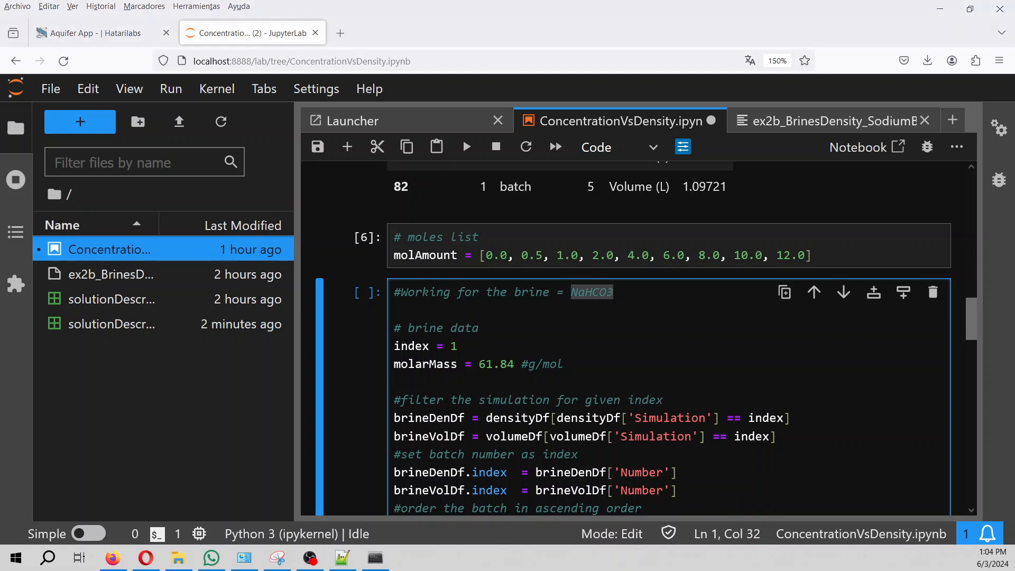
key(alt+Tab)
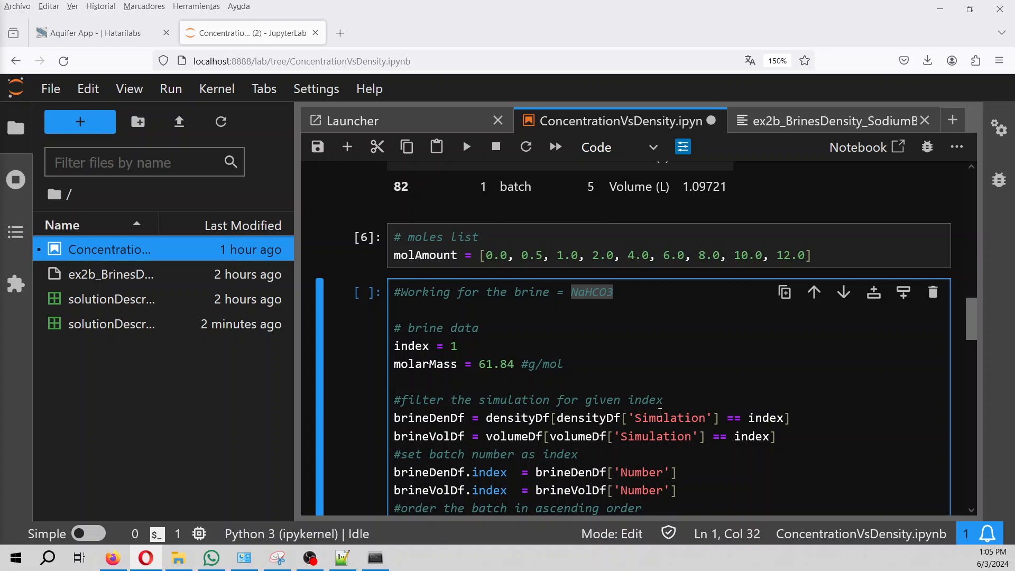
Change molarMass from 61.84 to 84.01, save, and add 'reaction' to the index comment.
drag(479, 367, 511, 366)
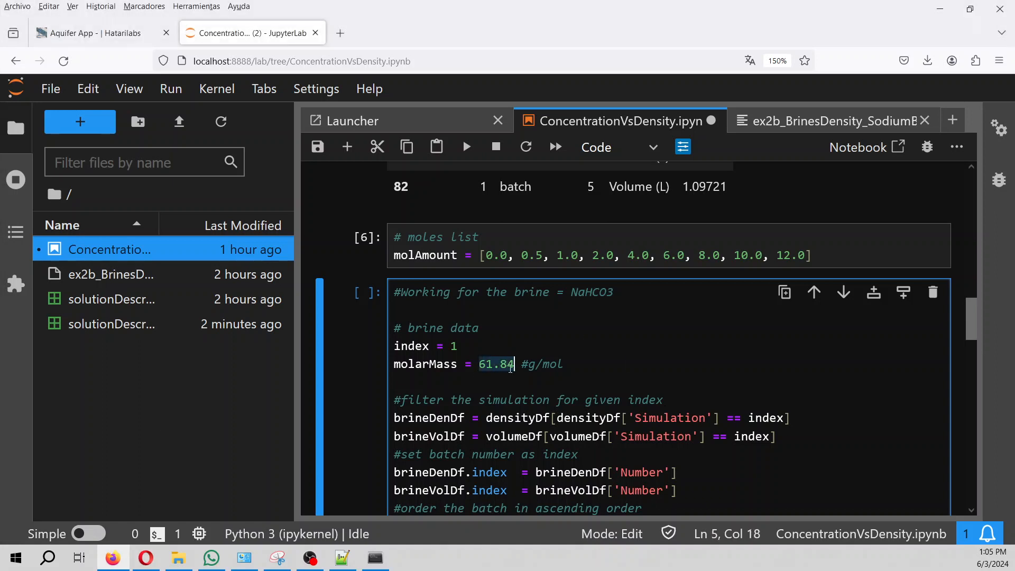
text(87.)
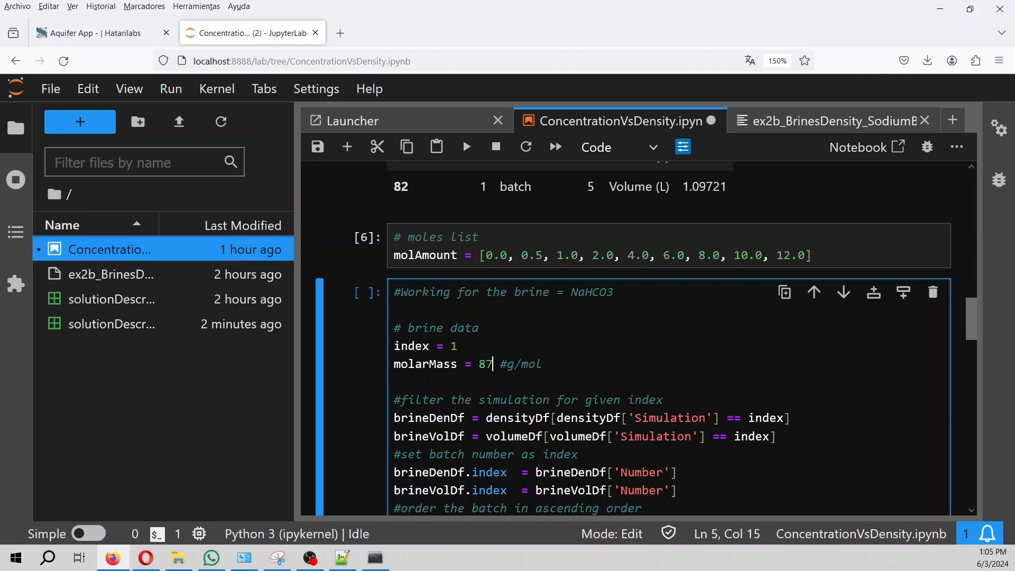
key(BackSpace)
key(BackSpace)
text(4.01)
scroll(534, 388, down, 3)
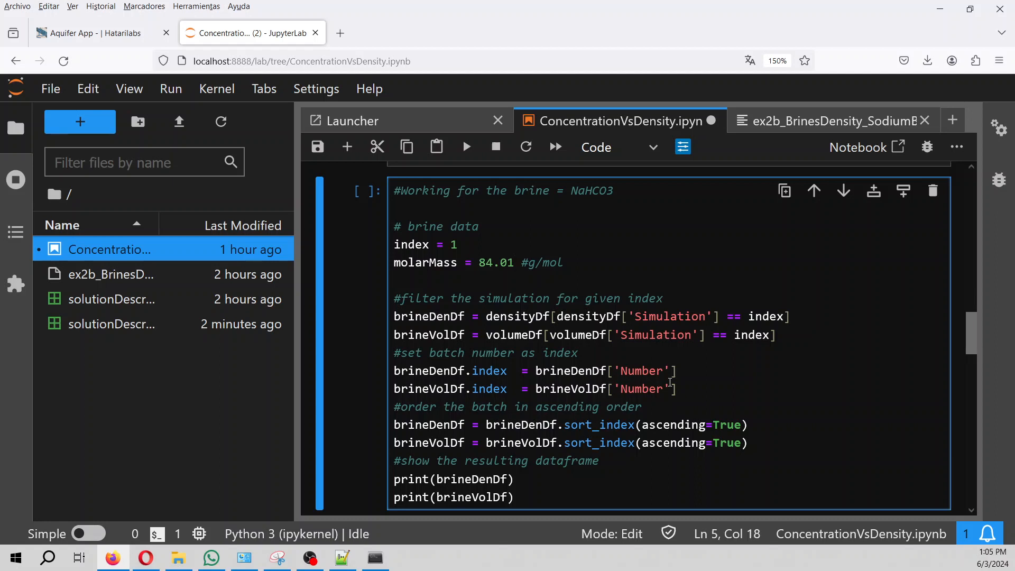
scroll(670, 382, down, 2)
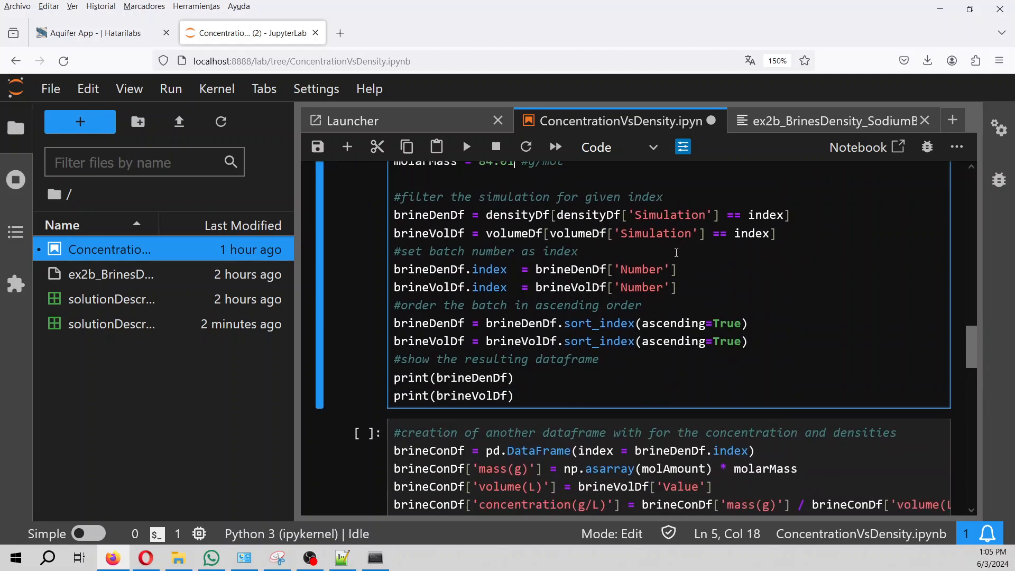
key(ctrl+s)
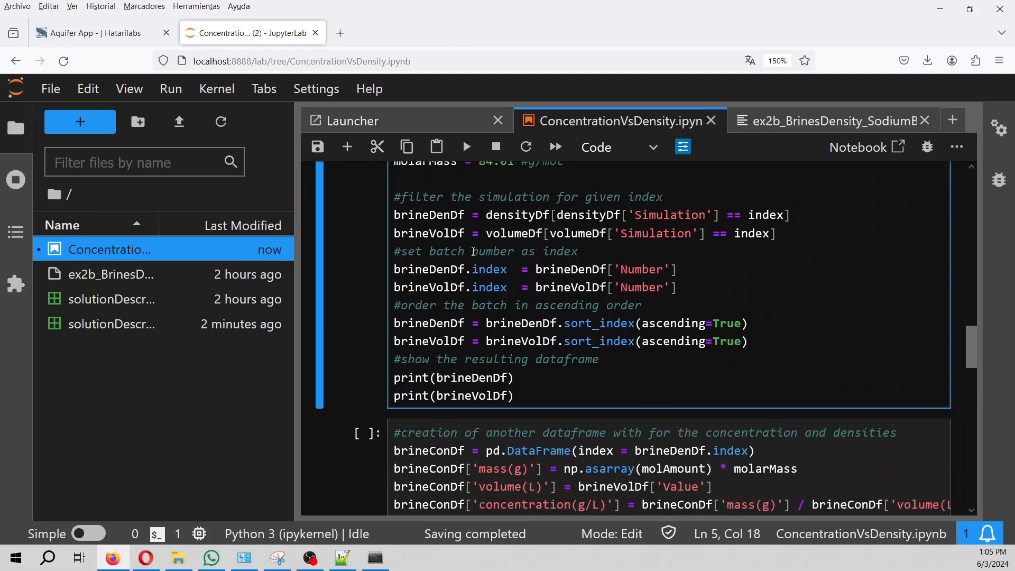
click(472, 252)
text(reaction)
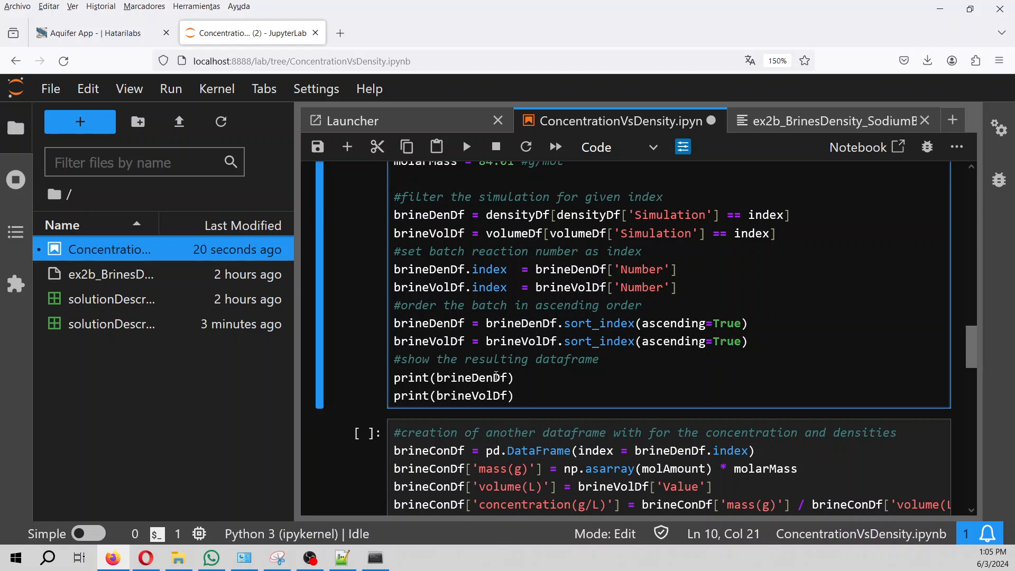
Run the brine filtering cell, printing sorted density and volume tables up to 1.30467 L.
click(557, 375)
key(shift+Return)
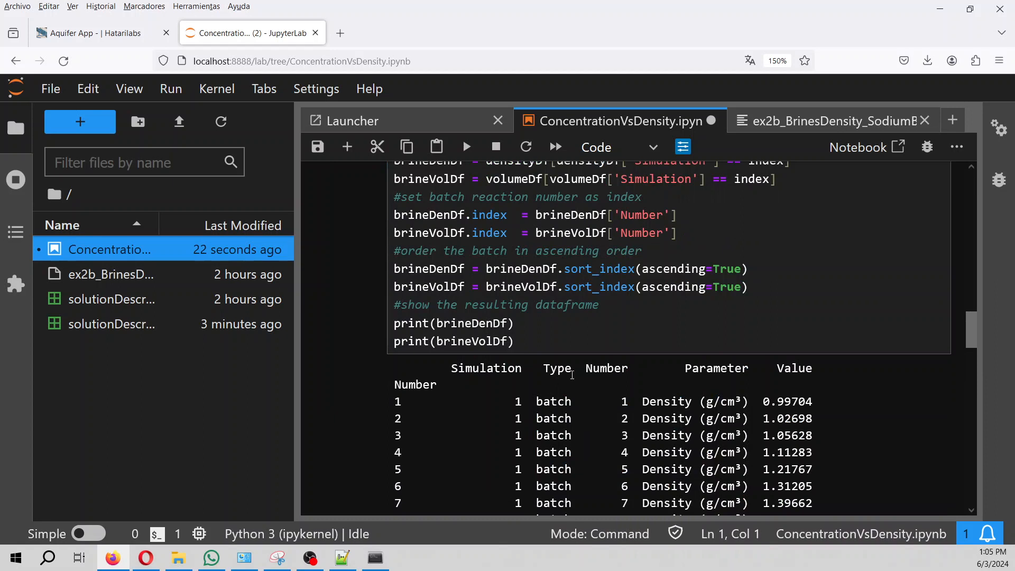
scroll(476, 344, down, 2)
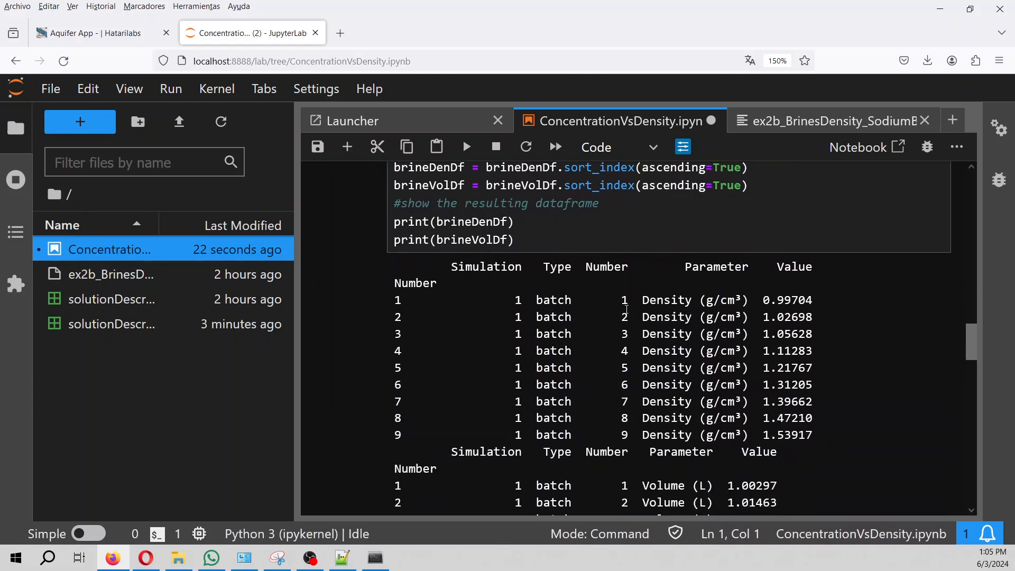
scroll(627, 309, down, 4)
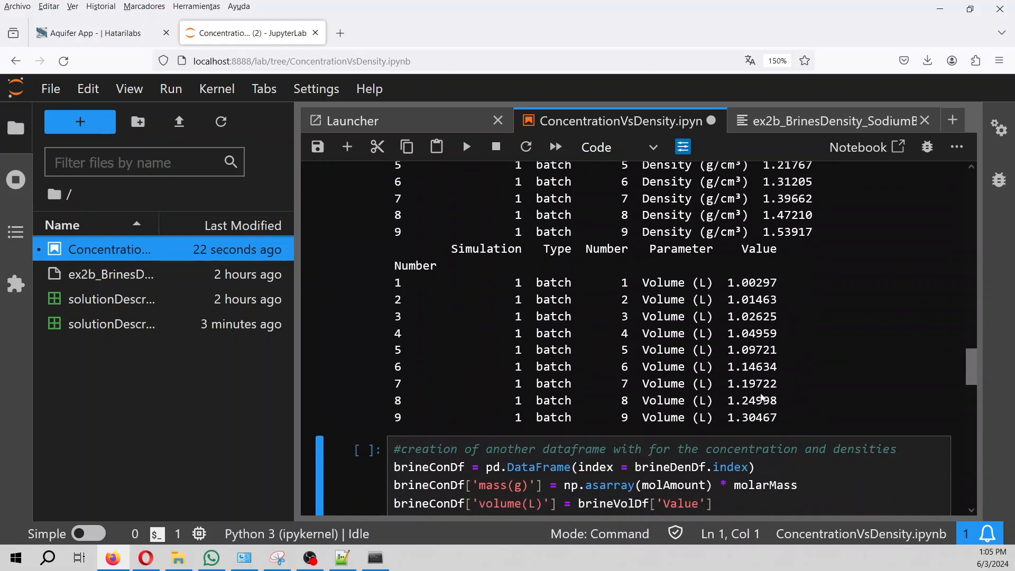
scroll(761, 400, down, 2)
scroll(761, 400, down, 2)
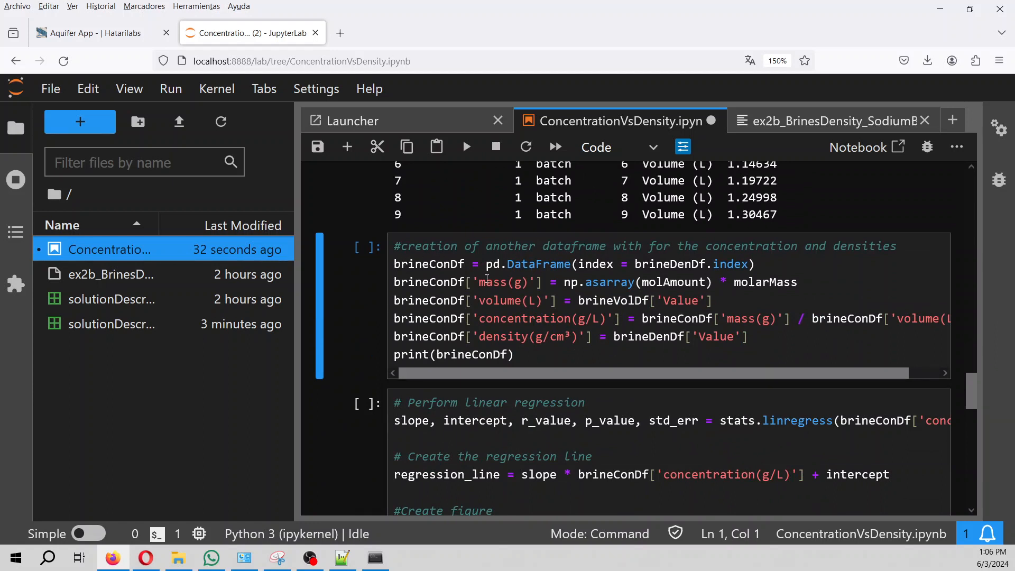
drag(560, 282, 721, 284)
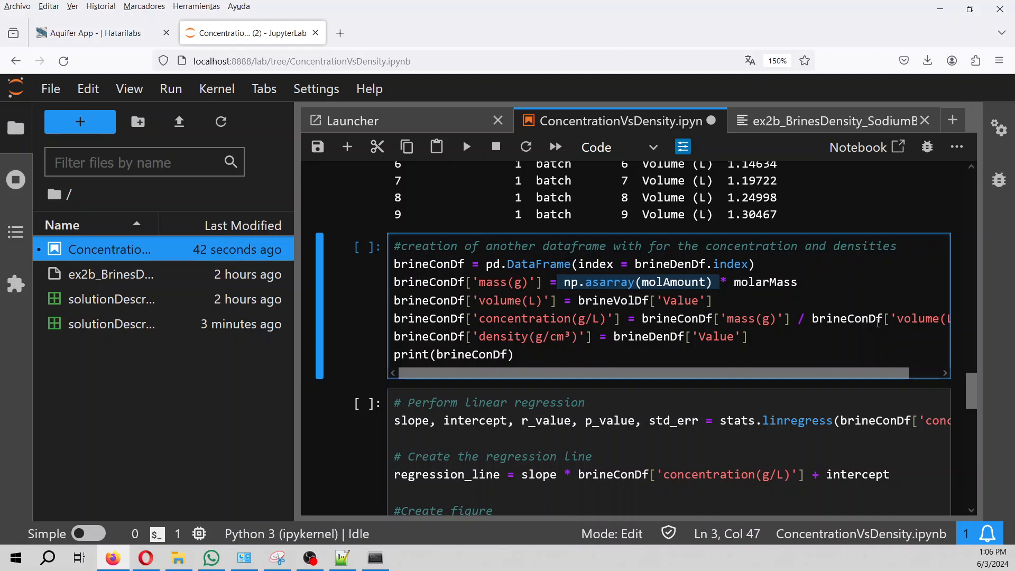
scroll(591, 322, down, 3)
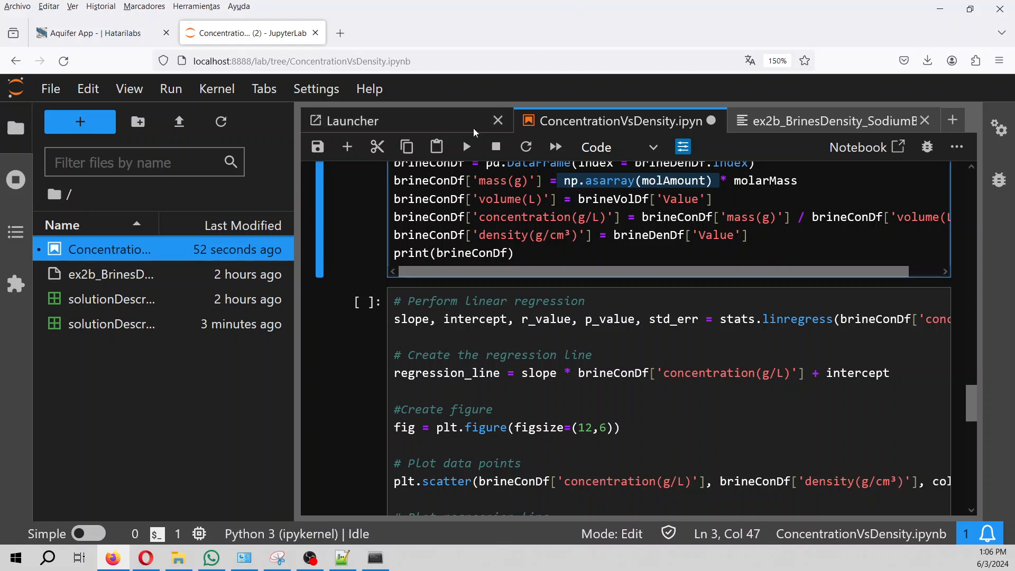
Run the concentration cell to build the concentration–density table.
click(467, 147)
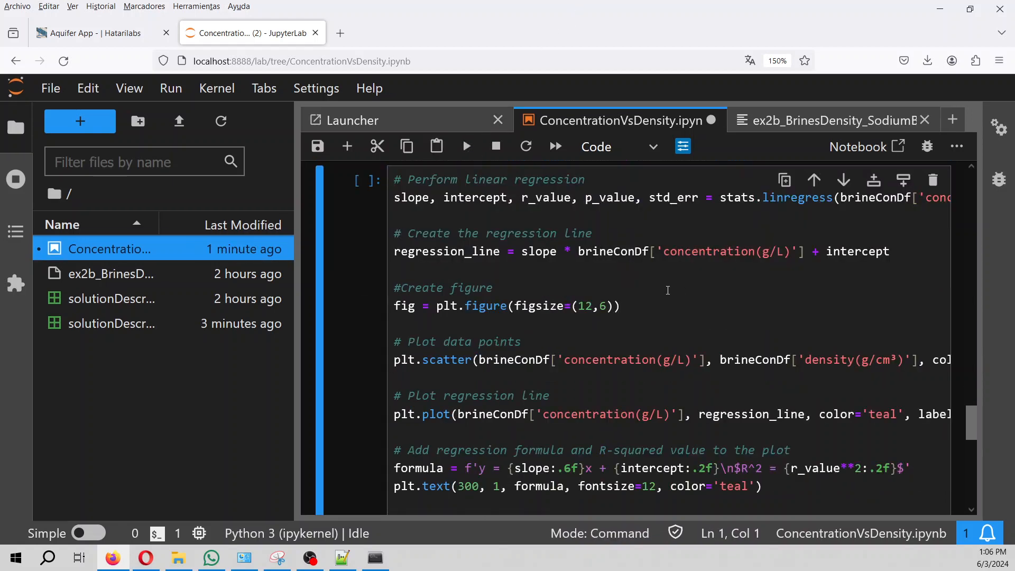
scroll(775, 277, up, 5)
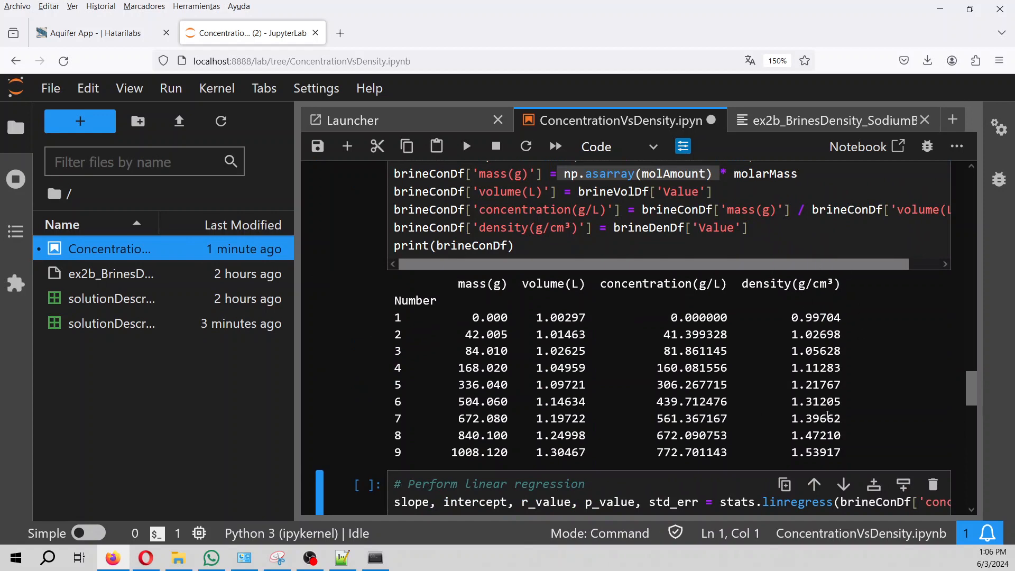
scroll(828, 415, down, 2)
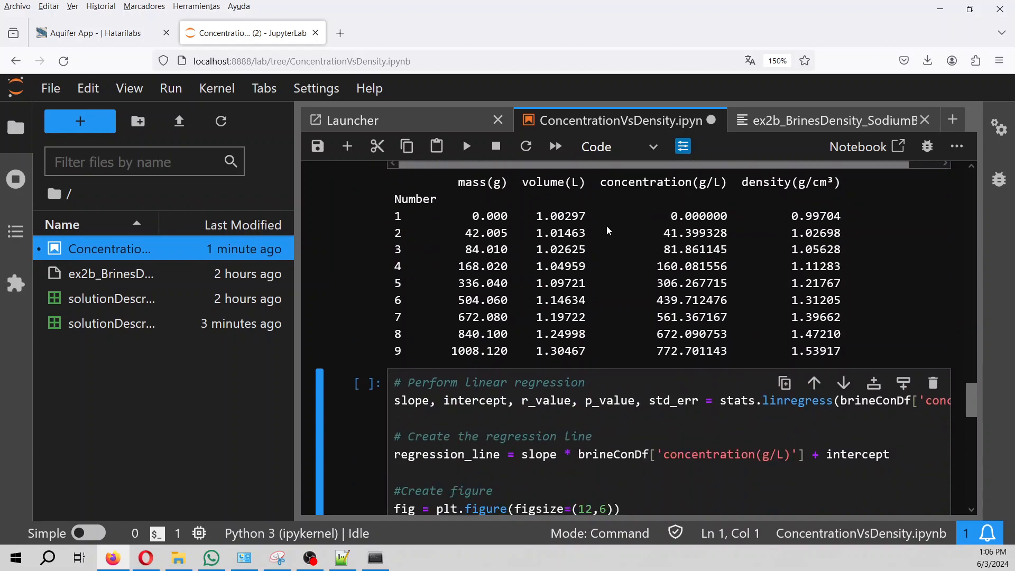
scroll(565, 321, down, 4)
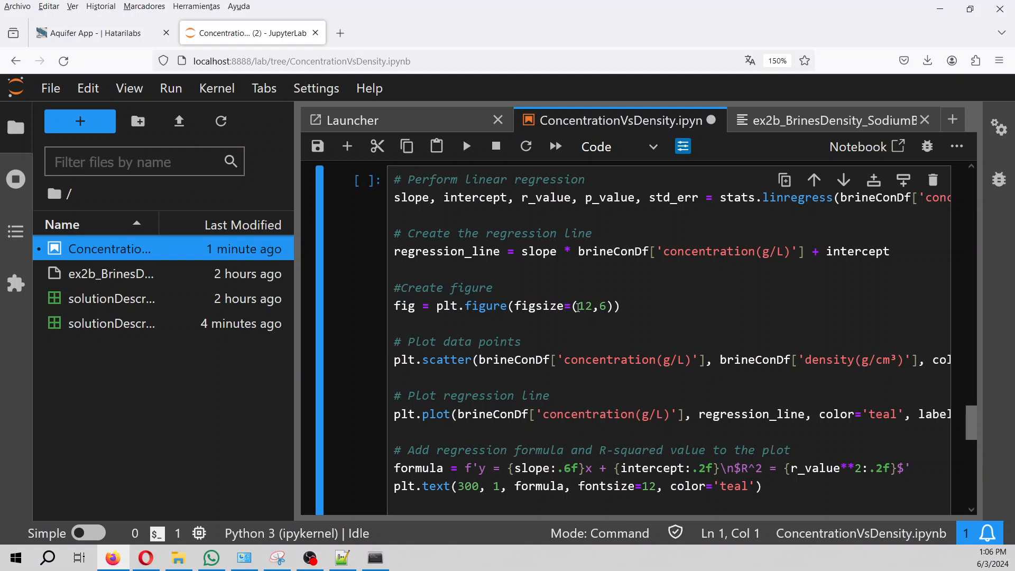
scroll(579, 308, down, 3)
Run the regression cell to plot y = 0.000704x + 1.00 with R² = 1.00.
click(578, 310)
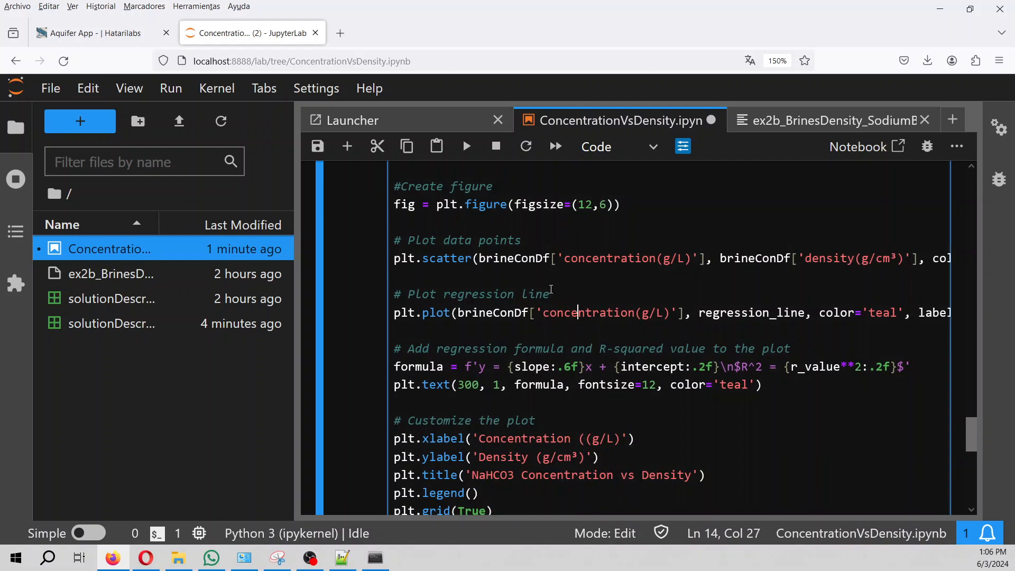
click(466, 149)
scroll(589, 401, down, 5)
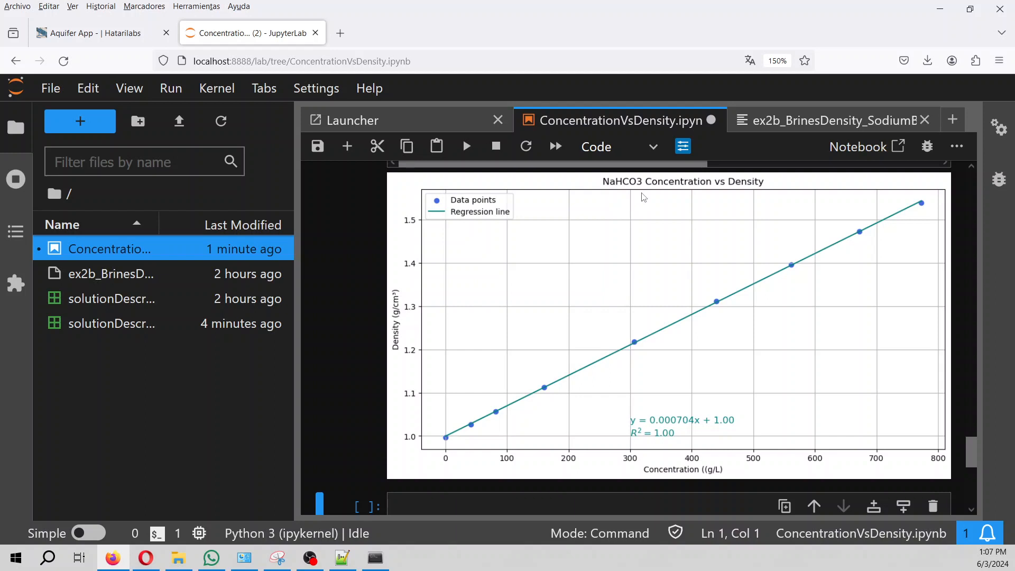
Save the notebook and switch to the ex2b_BrinesDensity_SodiumBicarbonate.in tab.
key(ctrl+s)
click(846, 120)
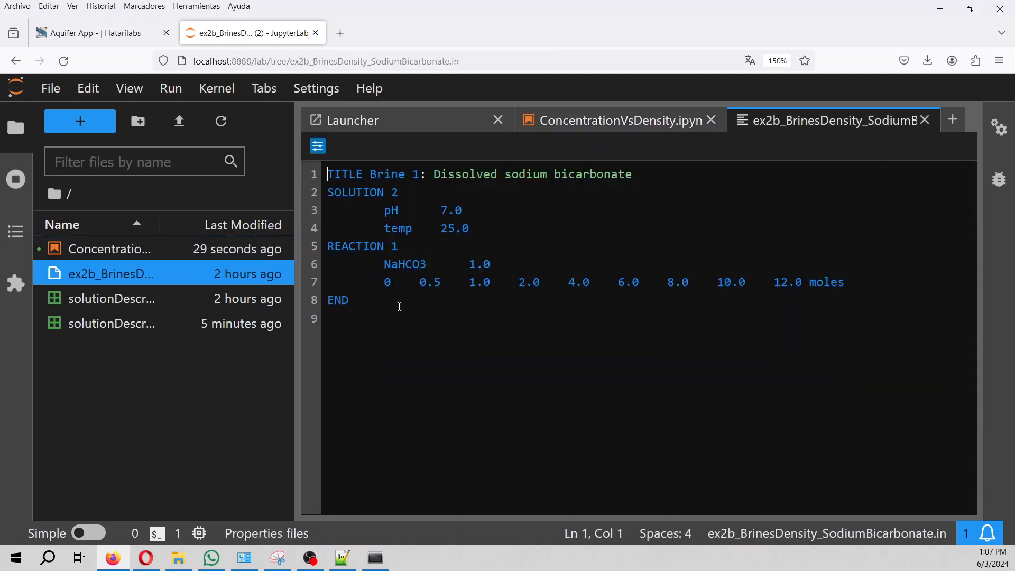
Scroll ConcentrationVsDensity.ipynb from cell [7]'s NaHCO3 comment down to the regression plot.
click(559, 130)
scroll(598, 226, down, 10)
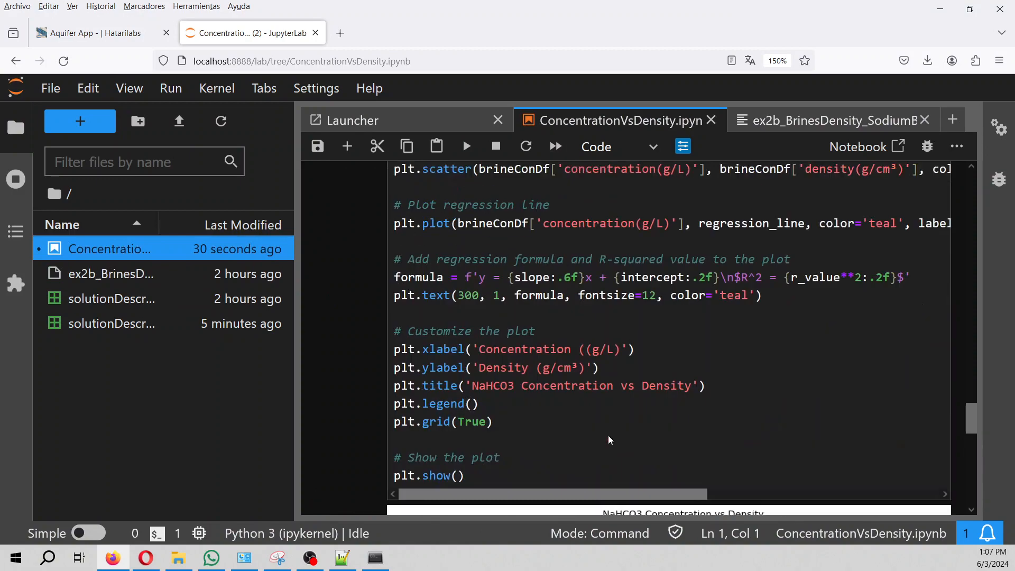
scroll(609, 436, up, 3)
scroll(610, 435, up, 20)
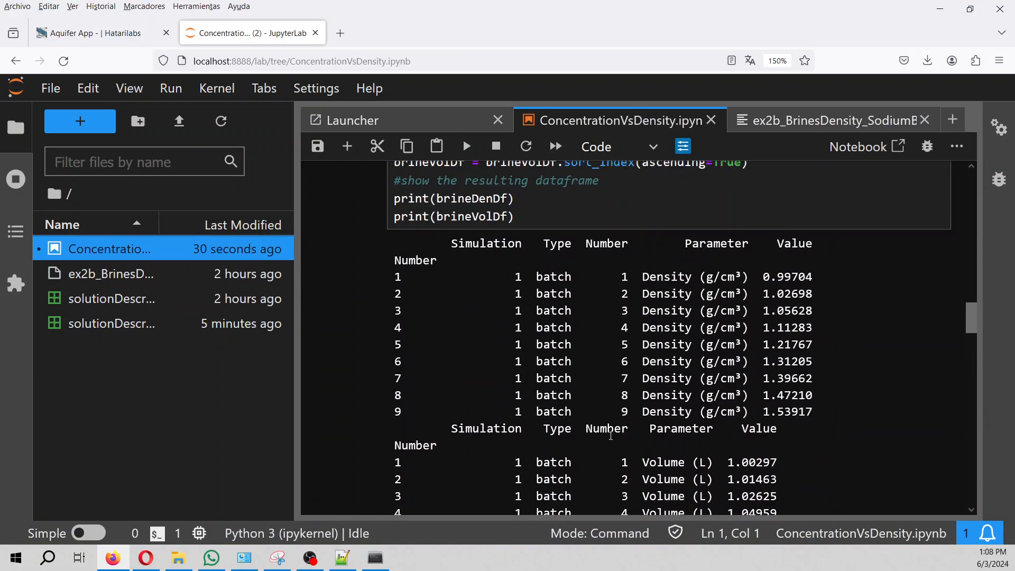
scroll(611, 435, up, 3)
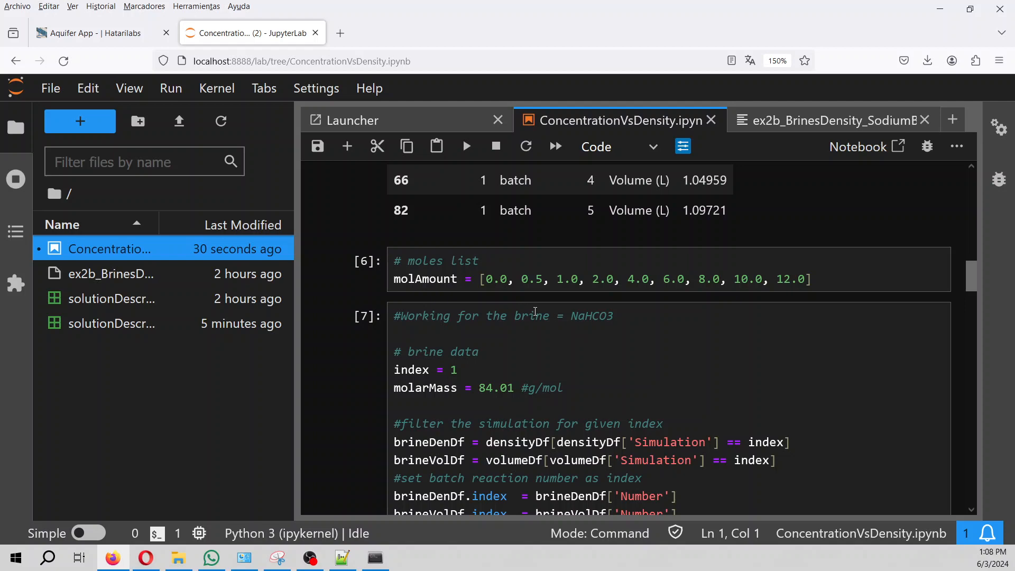
drag(572, 312, 655, 310)
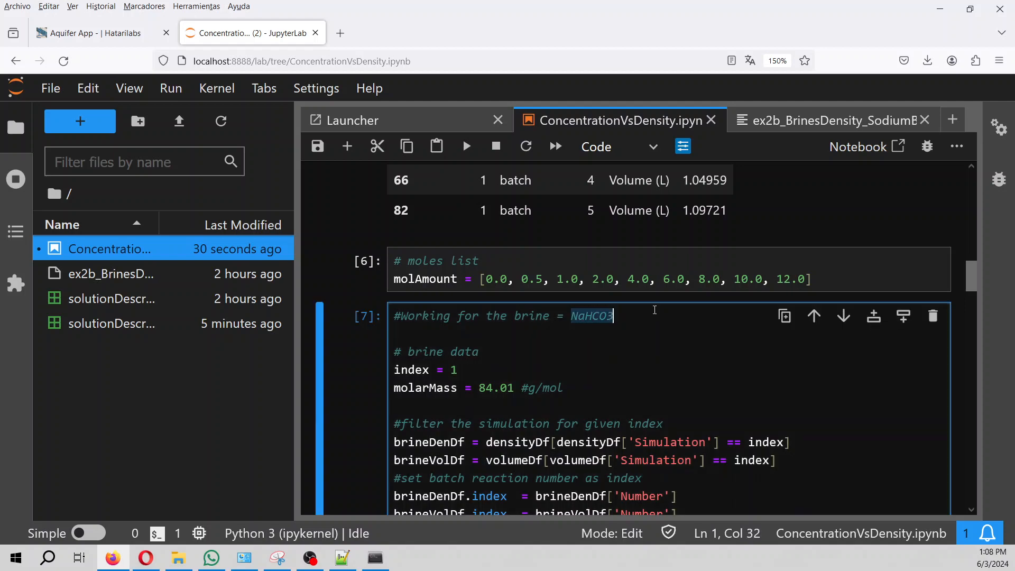
scroll(655, 311, down, 15)
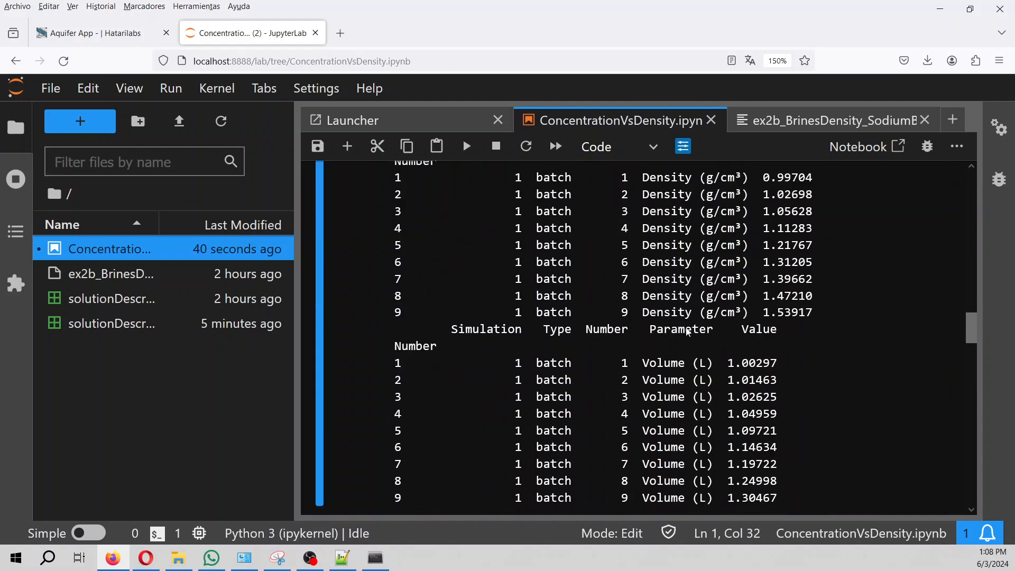
scroll(687, 328, down, 10)
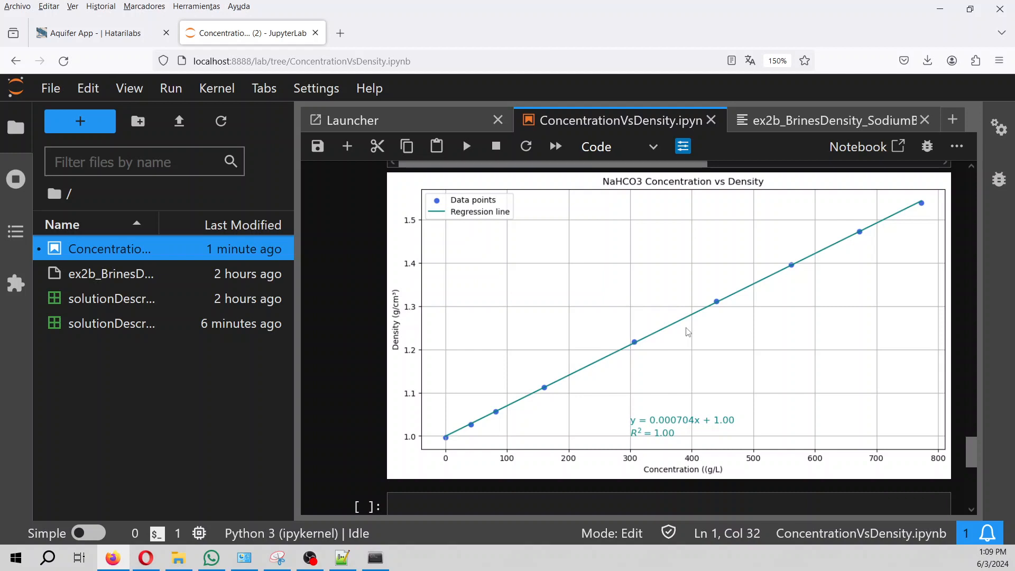
Load shop.hatarilabs.com in a new tab and browse its Diplomas category page.
click(340, 33)
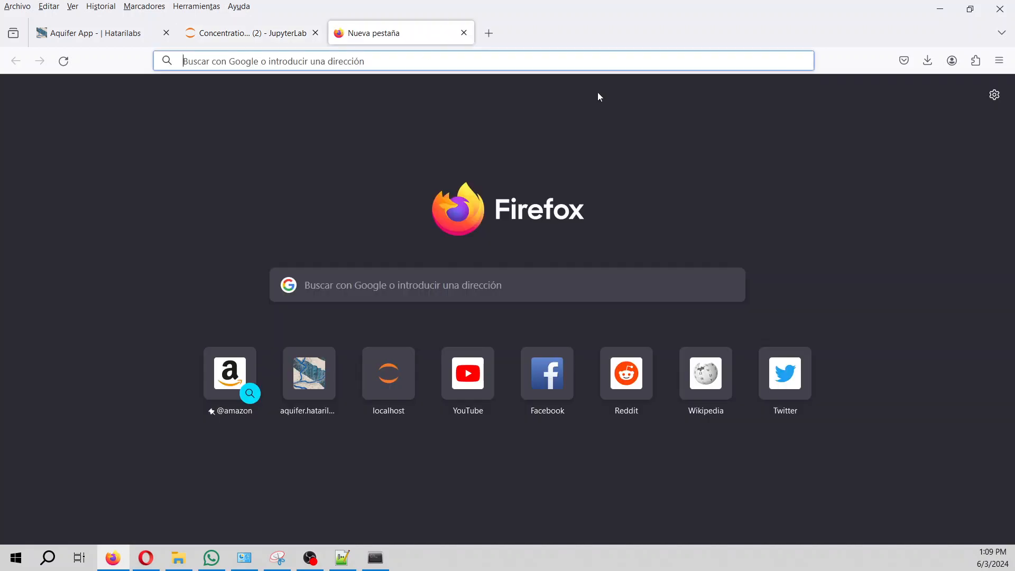
text(shop)
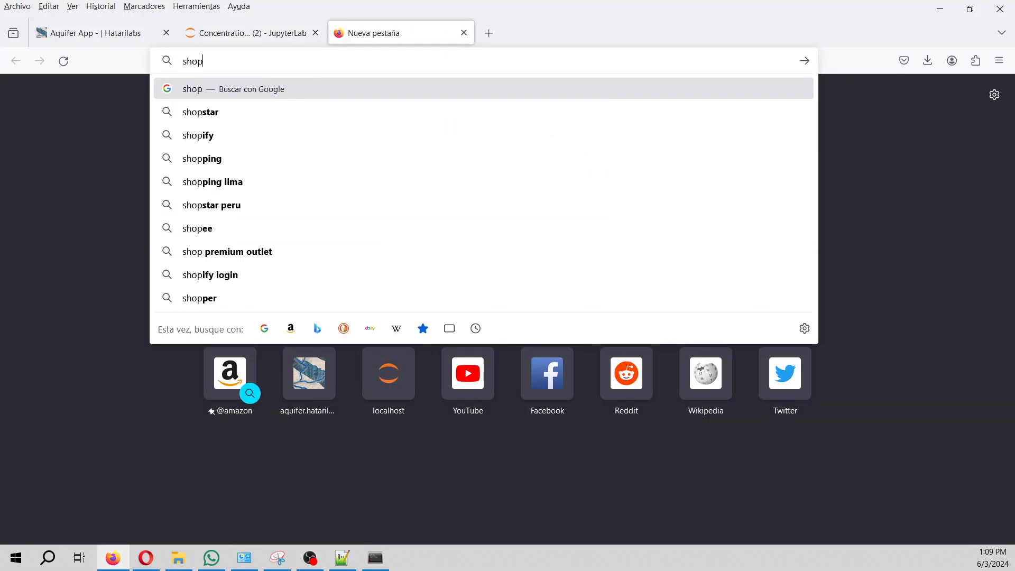
text(.hatarilabs.com)
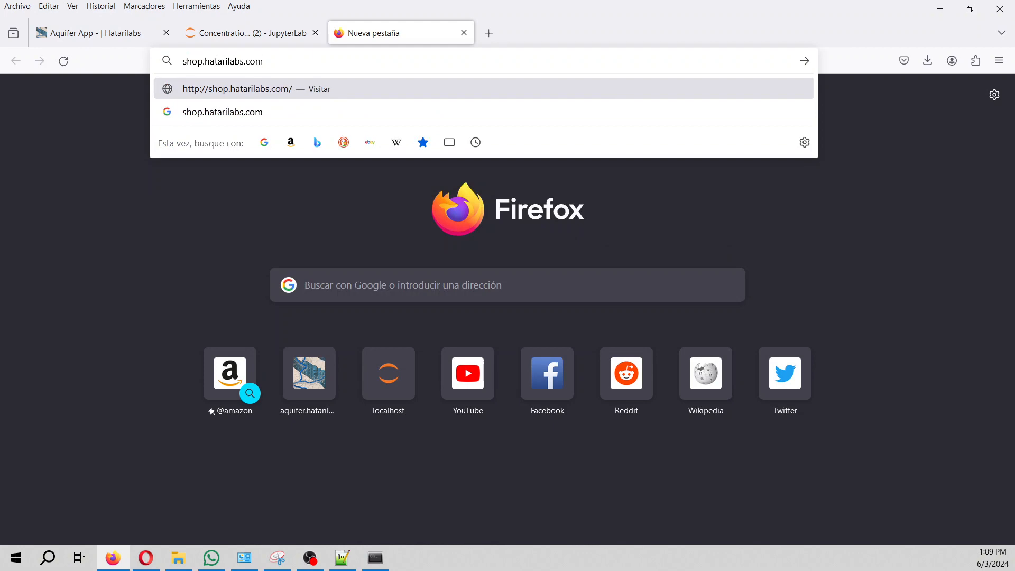
key(Return)
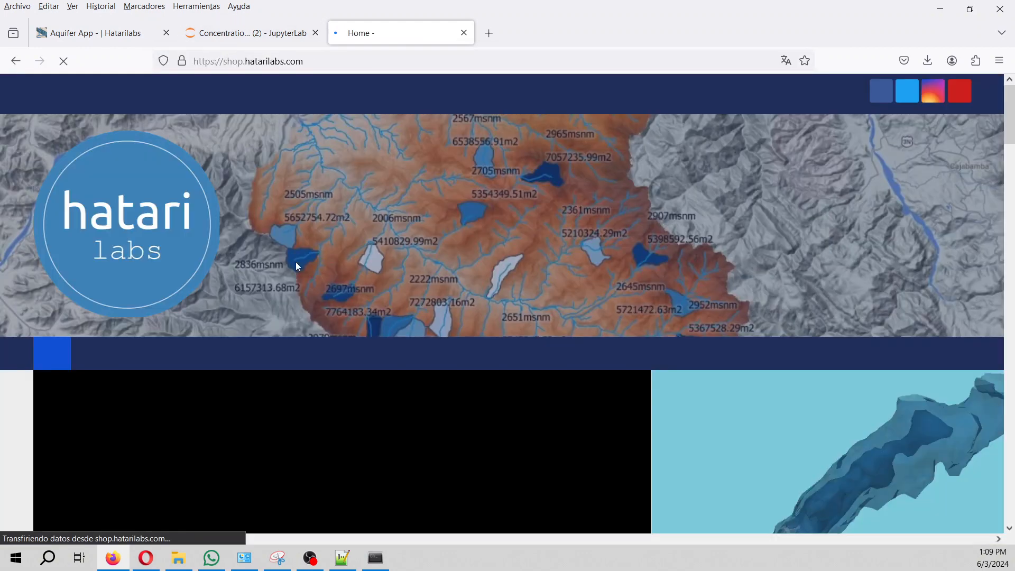
click(119, 358)
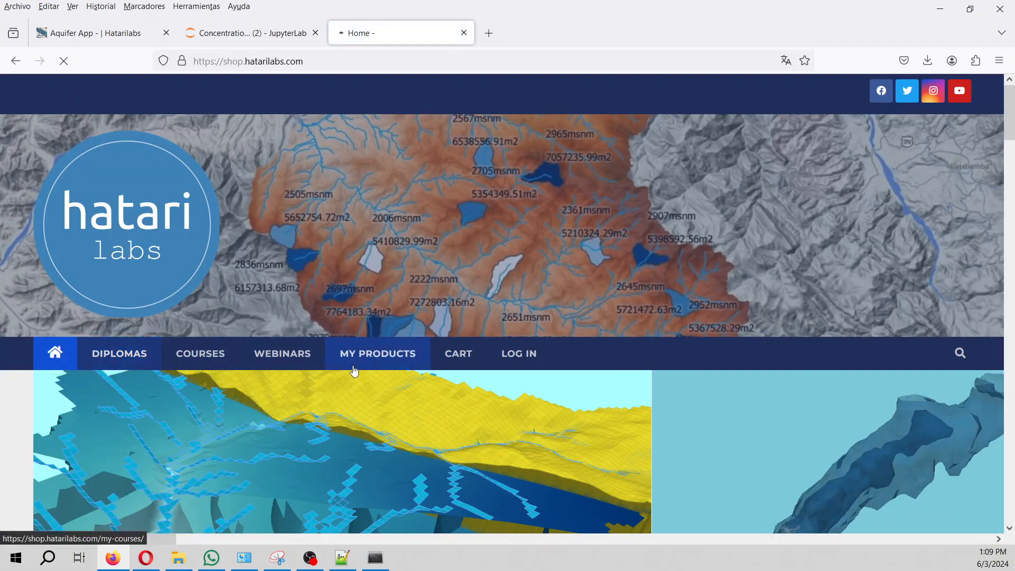
scroll(355, 369, down, 8)
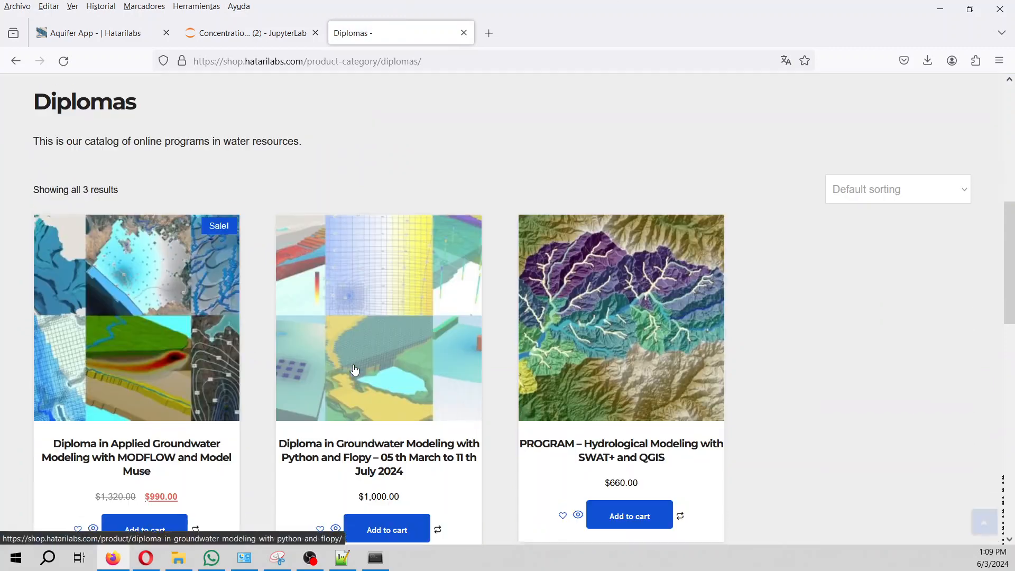
scroll(354, 370, down, 1)
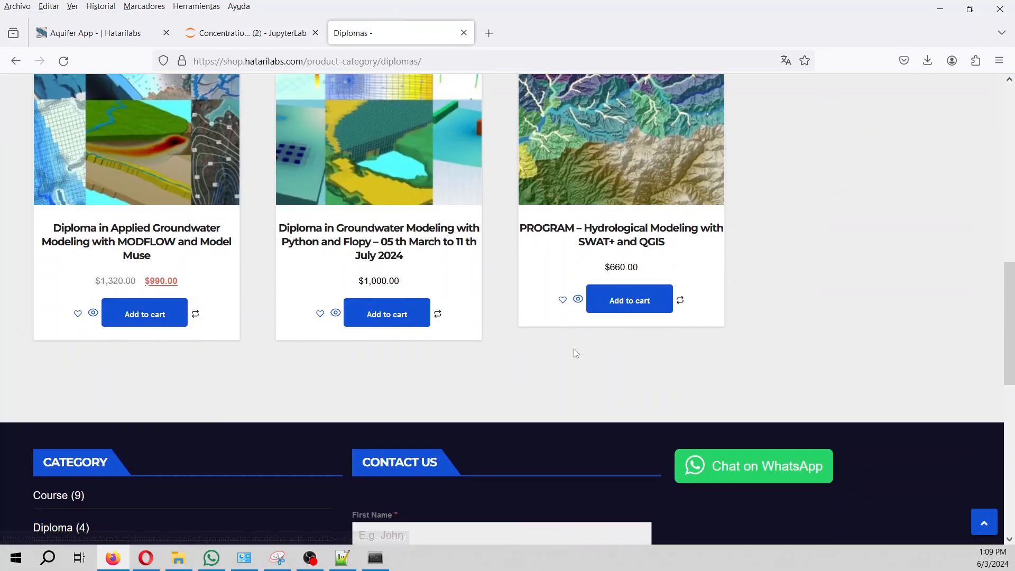
scroll(578, 350, up, 1)
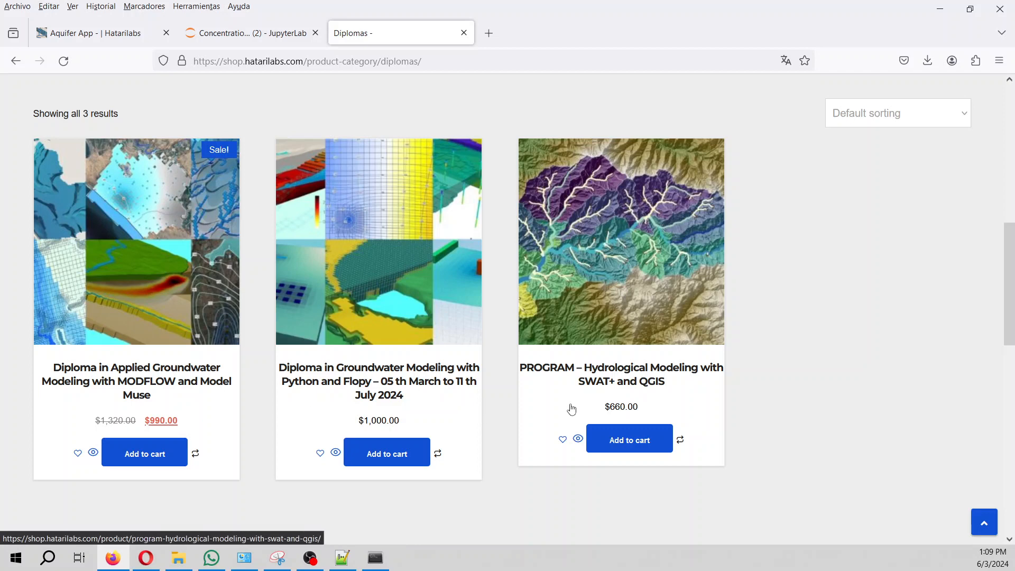
scroll(571, 410, up, 2)
scroll(572, 410, up, 5)
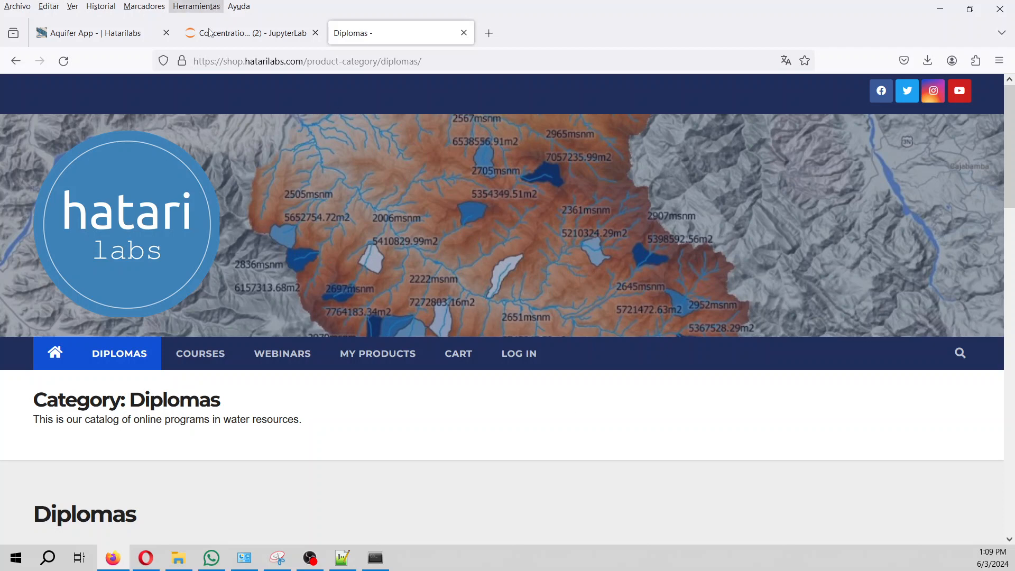
click(311, 558)
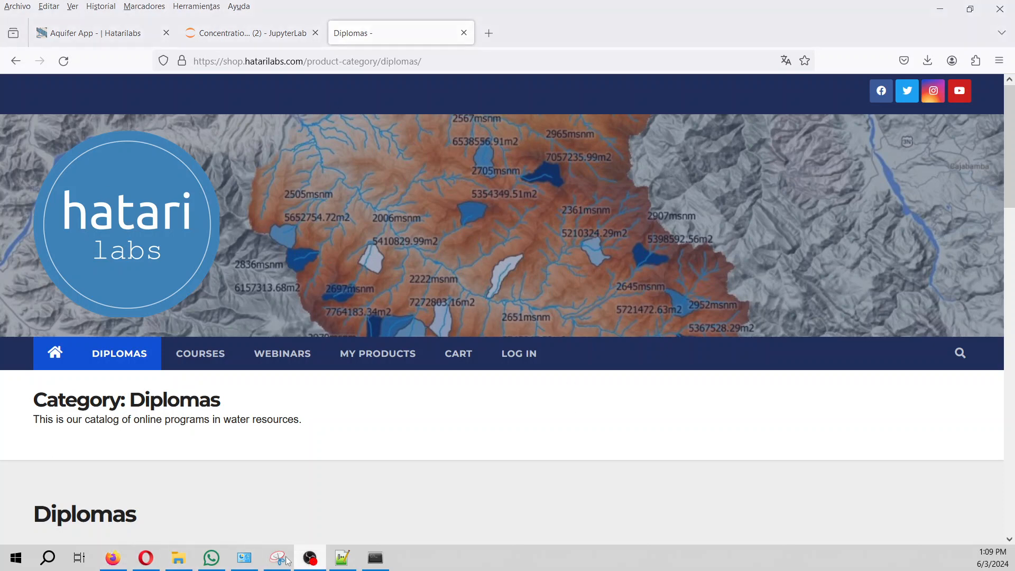